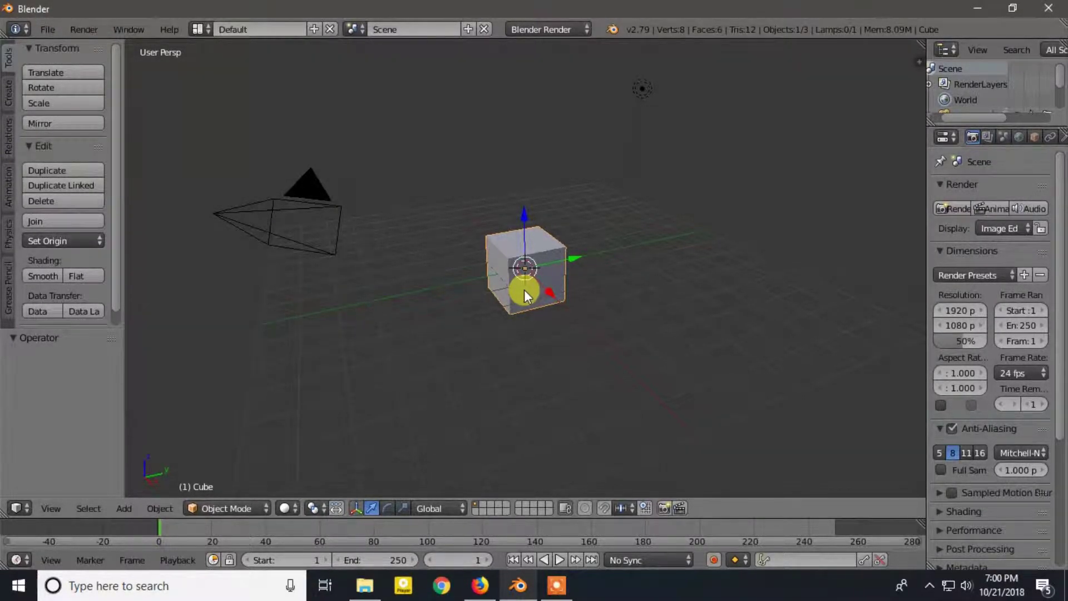
Try moving, rotating and resizing the cube, cancelling each so it stays unchanged
key(g)
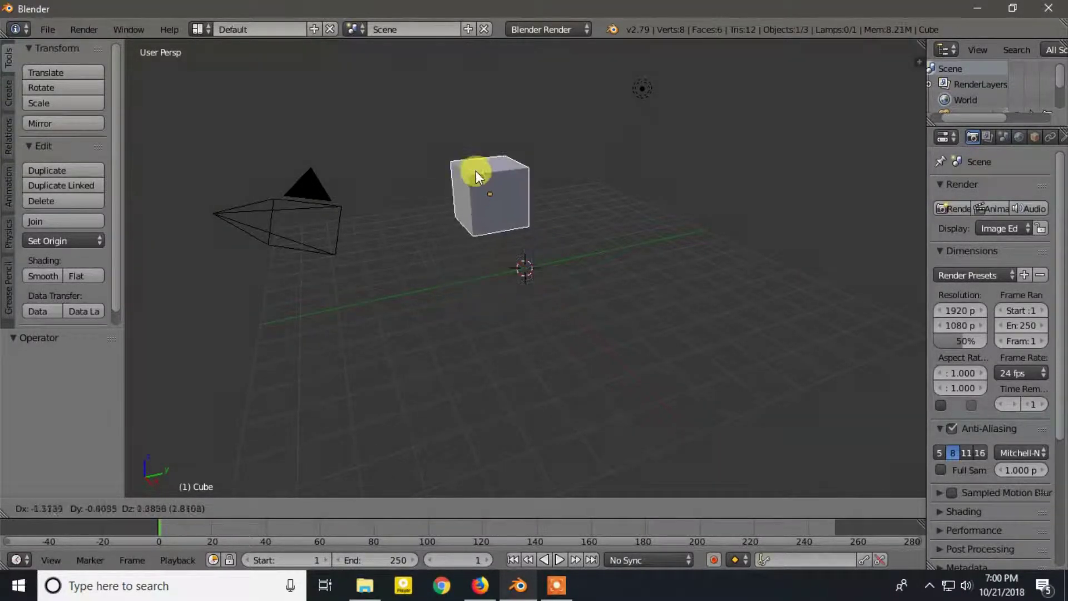
right_click(514, 162)
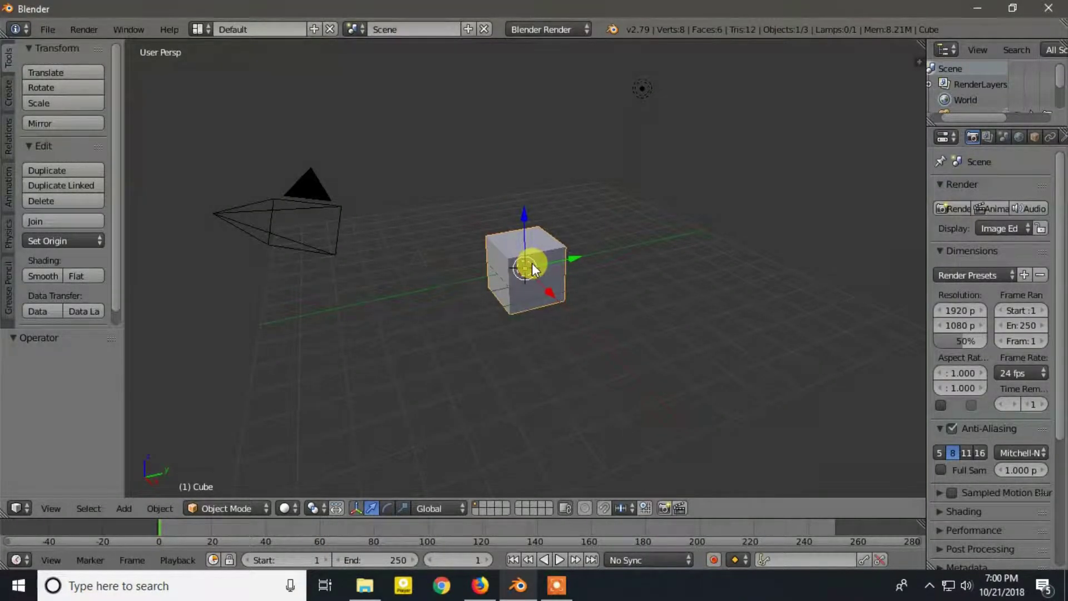
key(g)
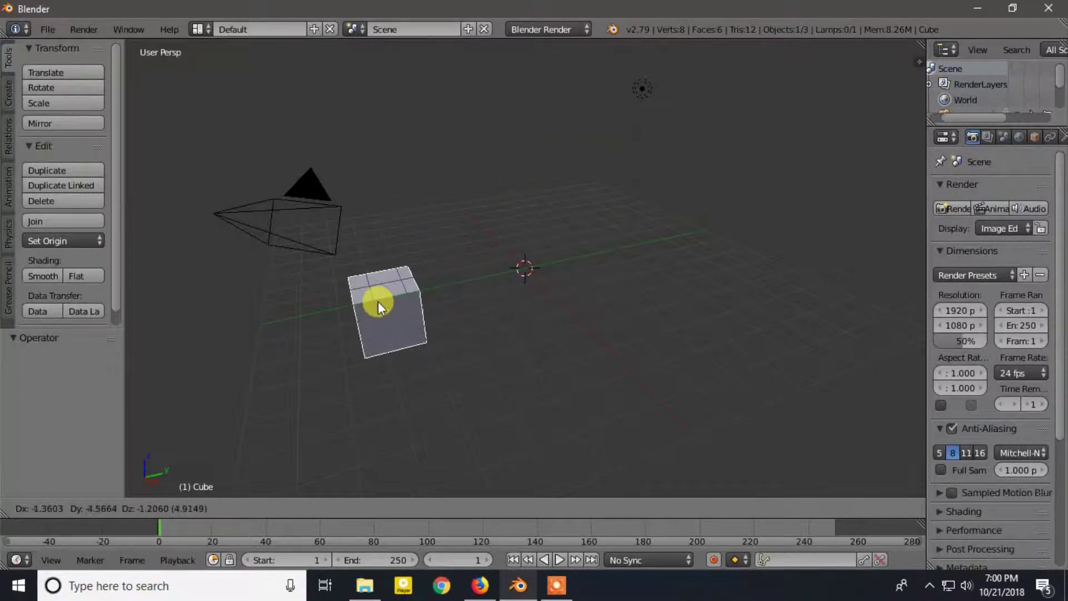
right_click(532, 164)
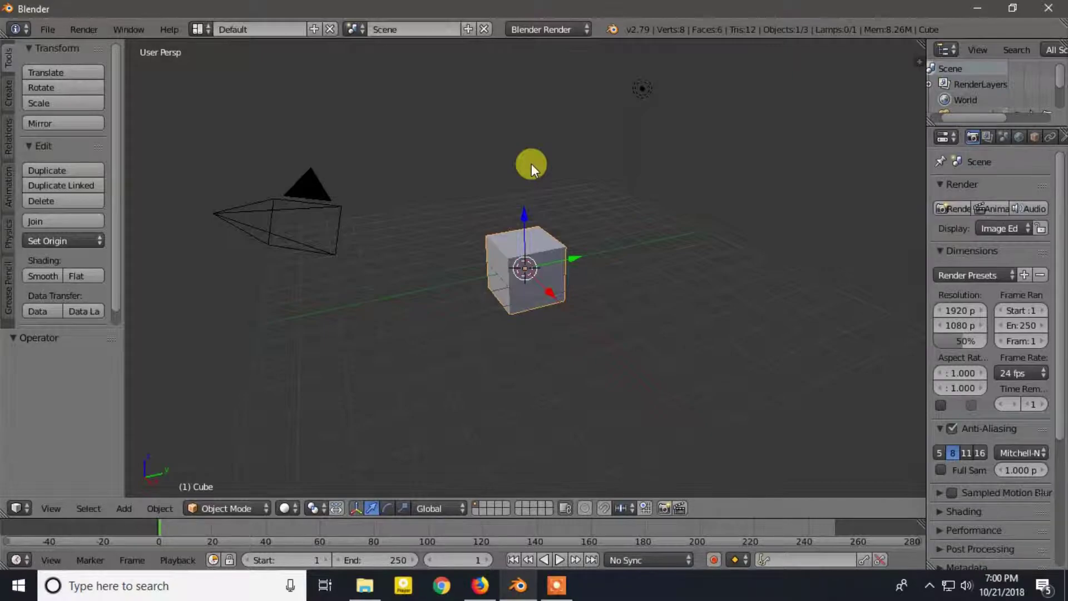
key(r)
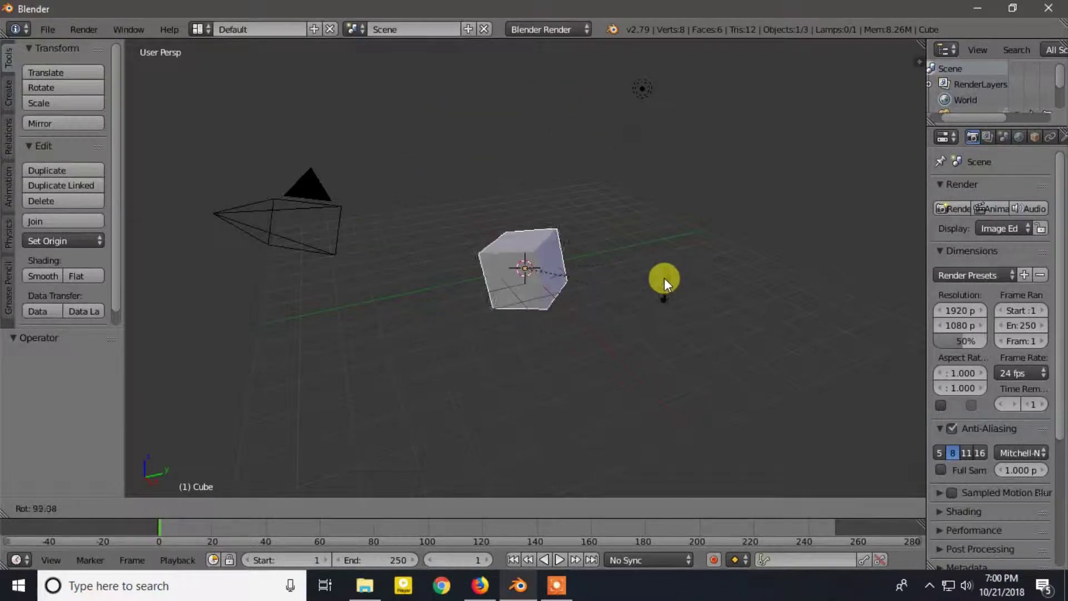
right_click(625, 172)
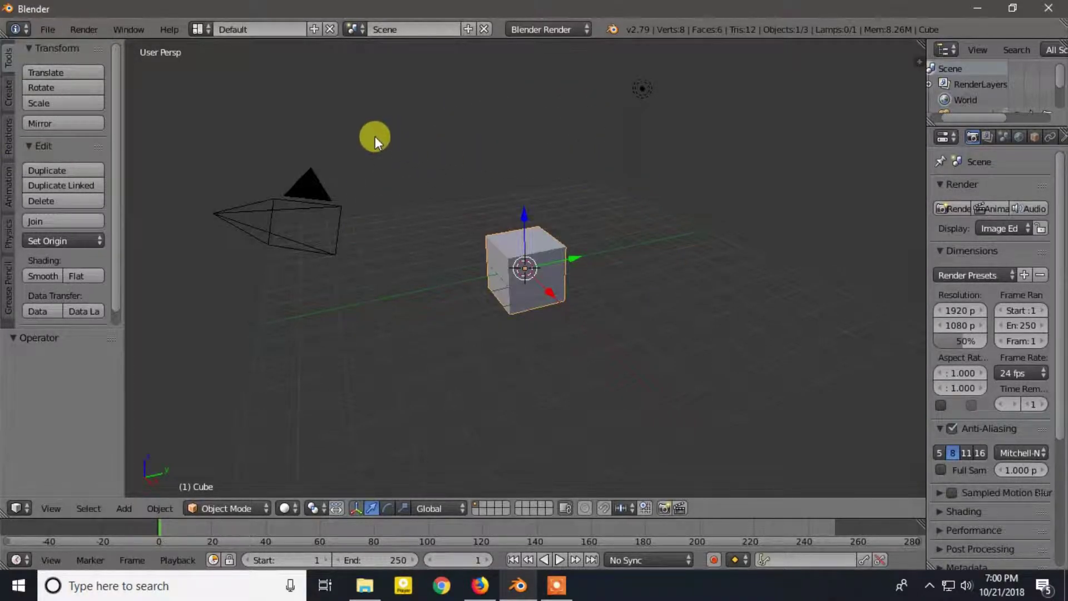
key(s)
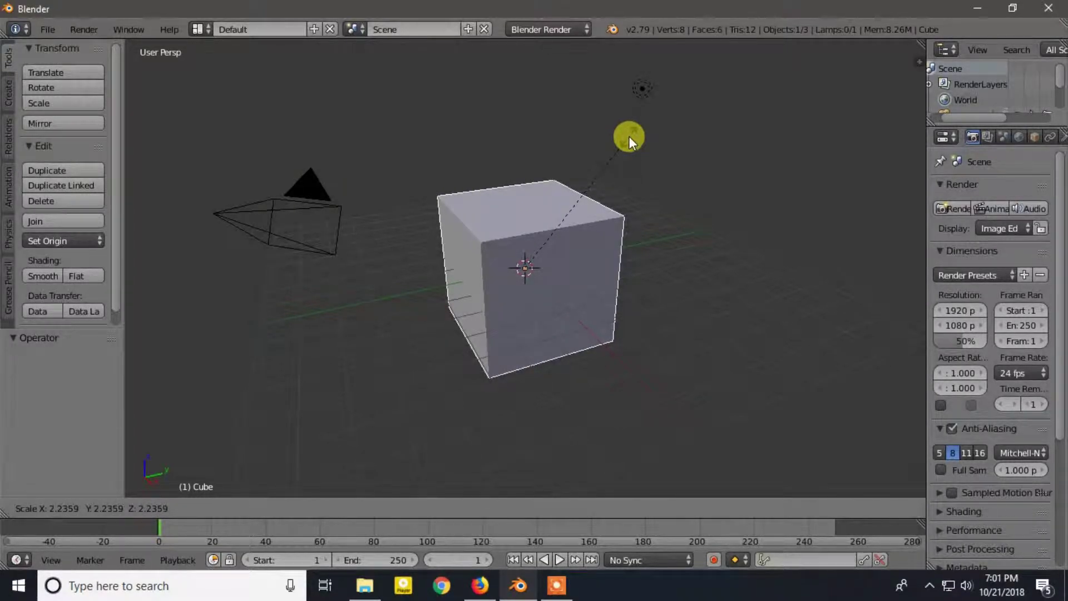
right_click(629, 136)
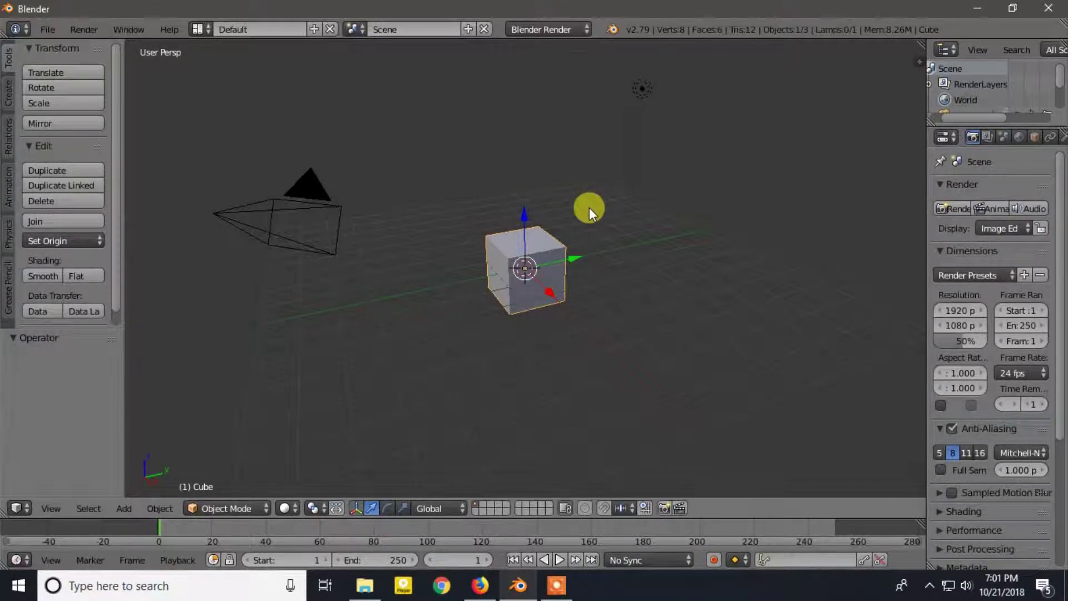
Move the cube 7.354 units along the Y axis
key(g)
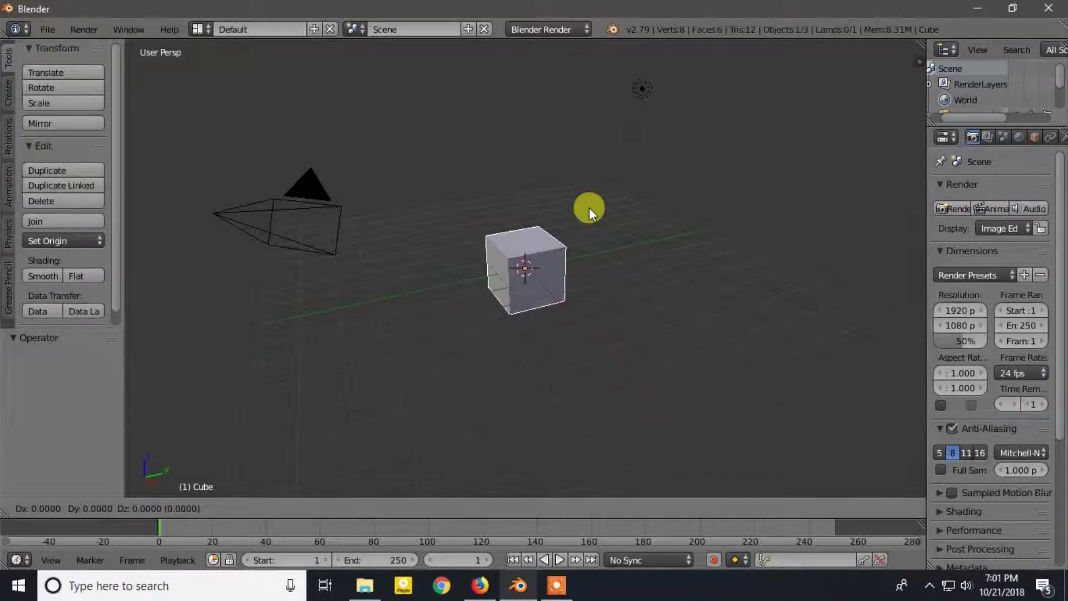
key(y)
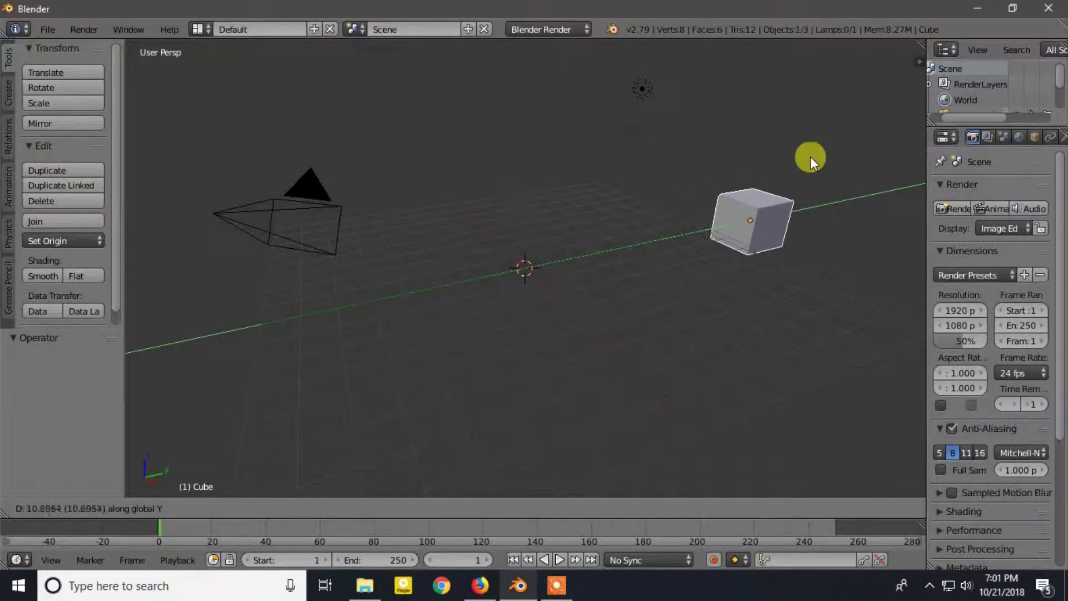
click(754, 168)
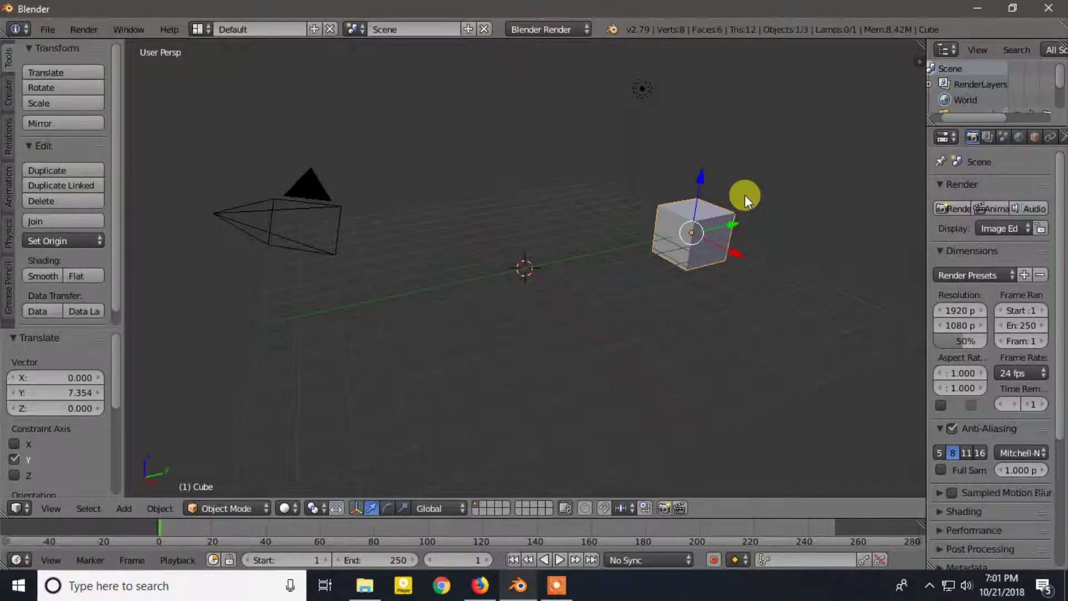
Spin the cube 381° around the vertical Z axis
key(r)
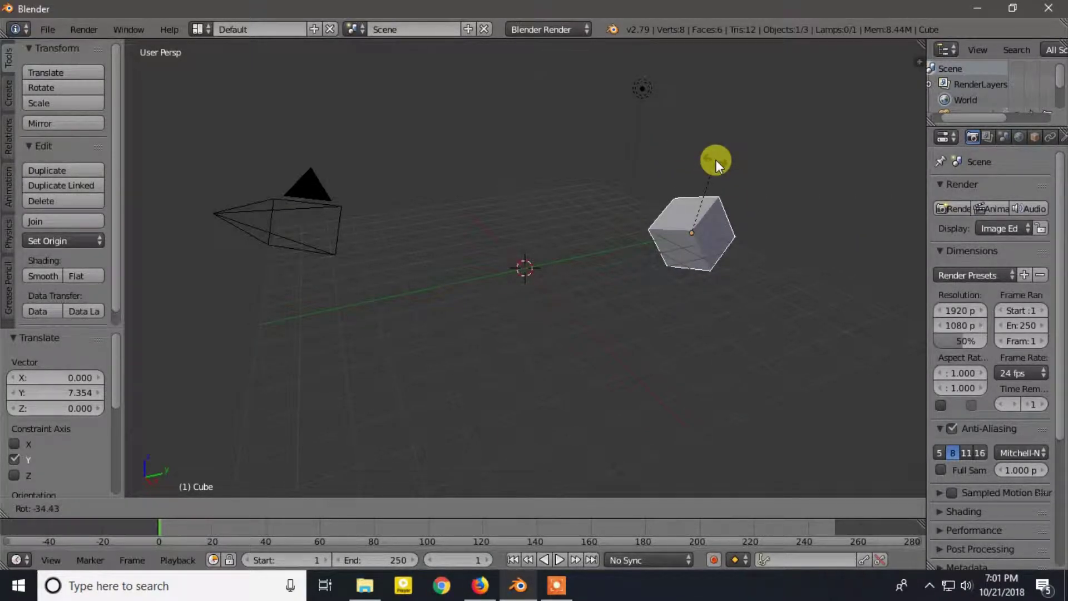
key(z)
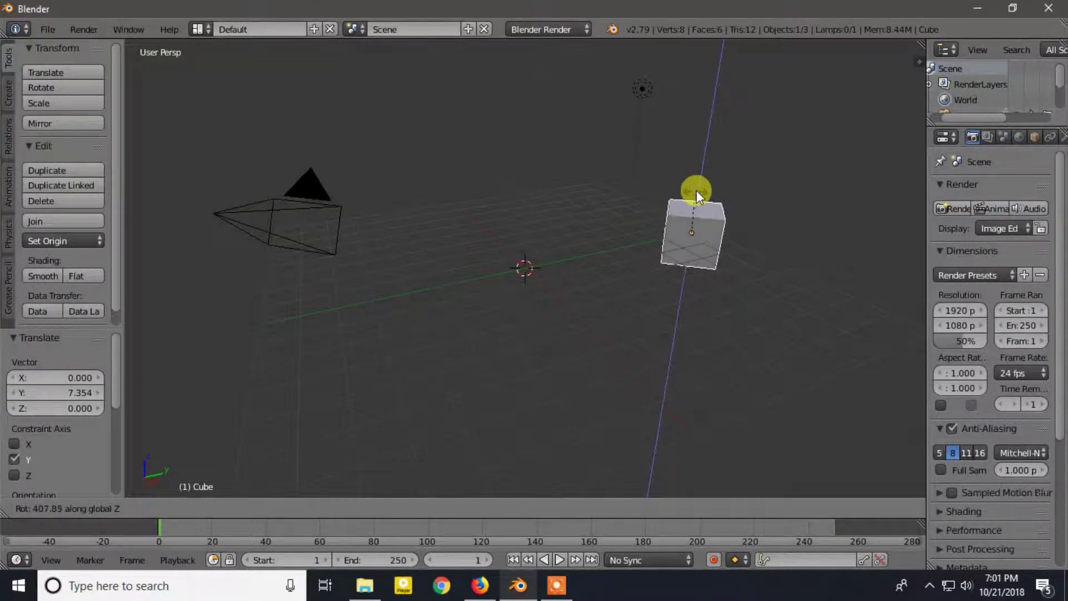
click(716, 194)
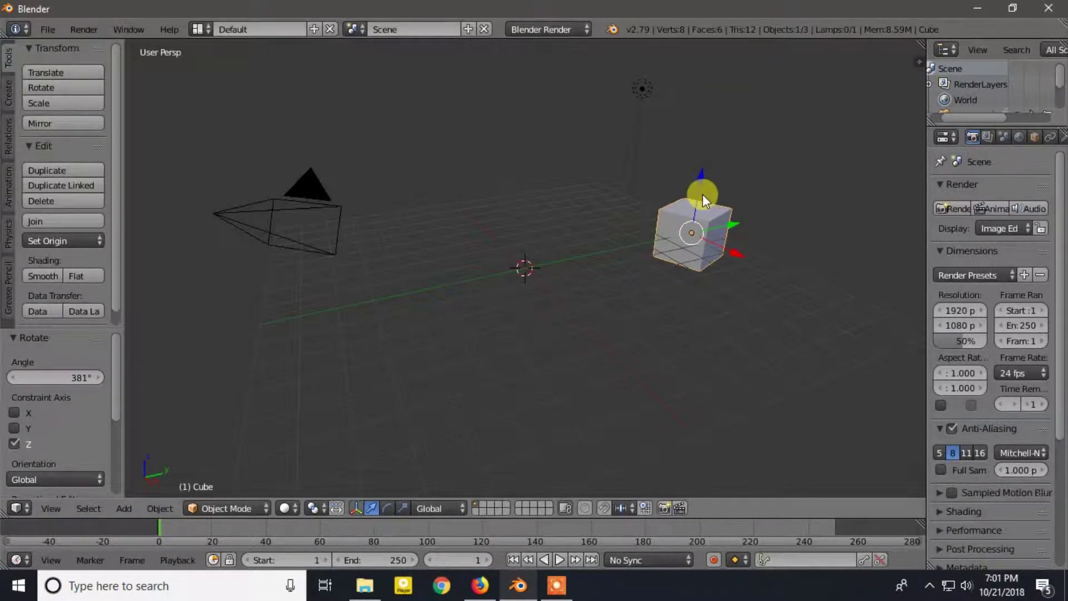
key(s)
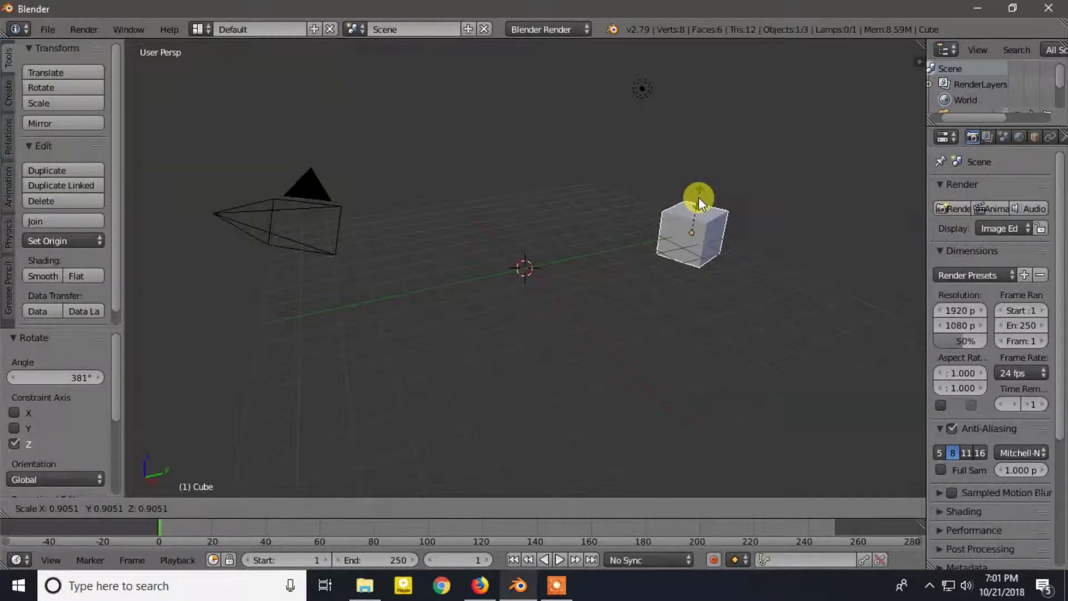
Scale the cube 5.191 along the global X axis into a long box
key(x)
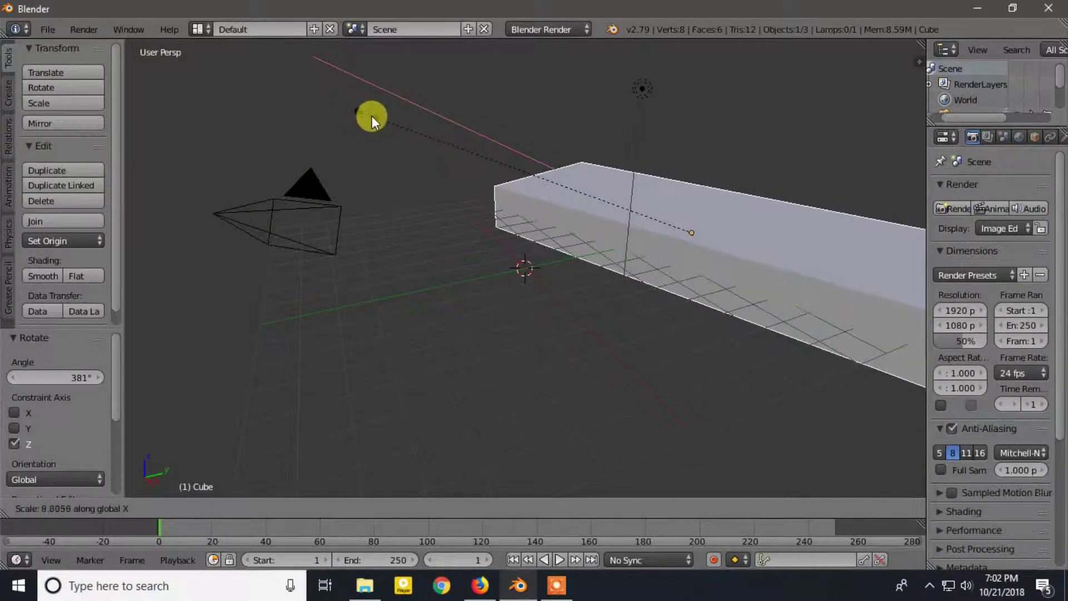
click(497, 169)
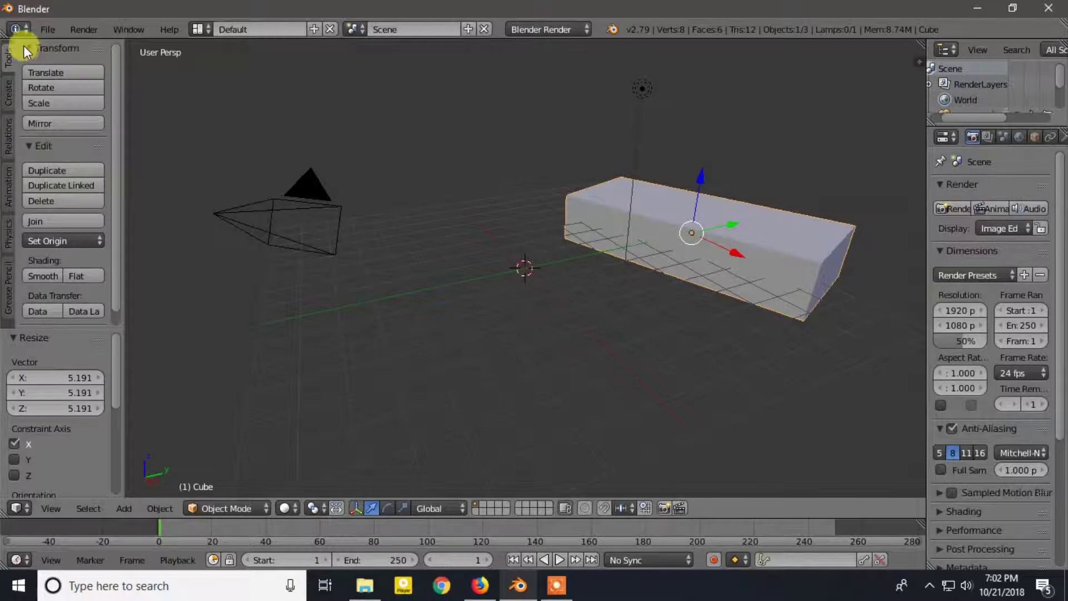
Reload the start-up file to restore the default centred cube
click(46, 31)
click(50, 48)
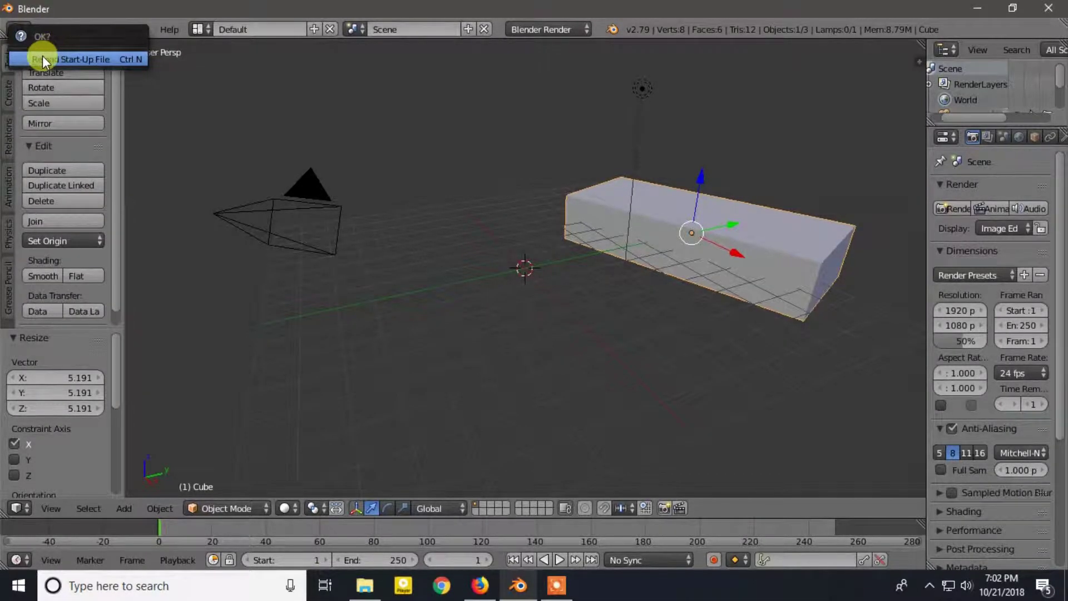
click(83, 61)
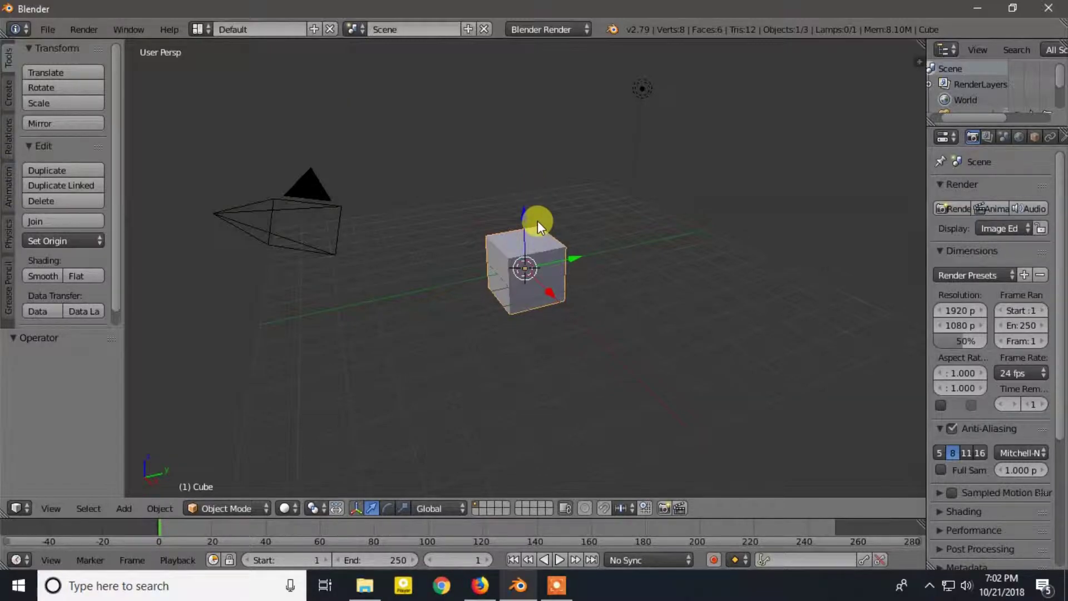
key(s)
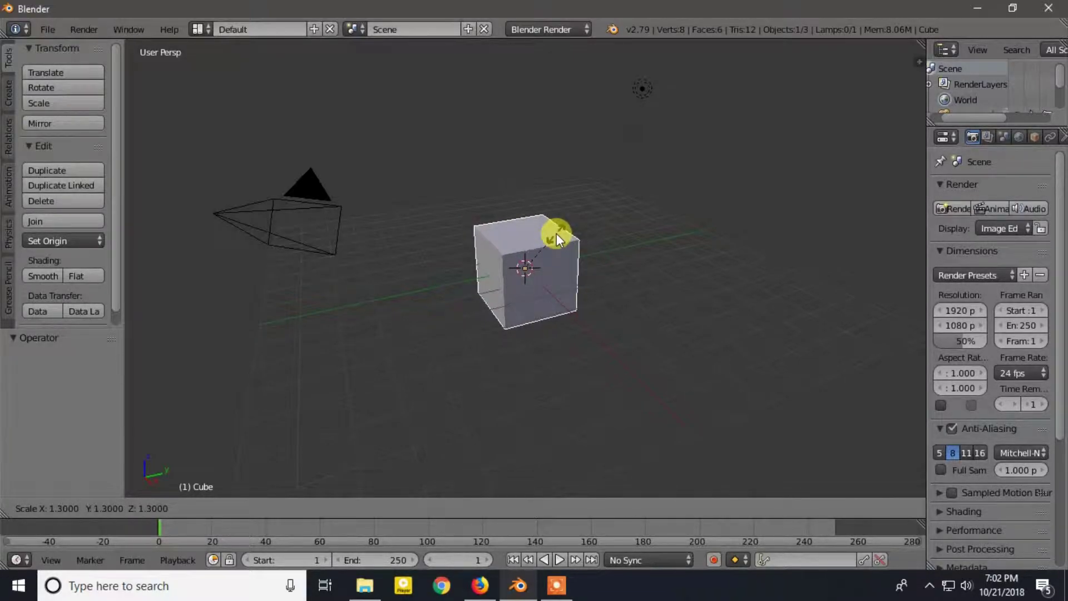
key(shift+z)
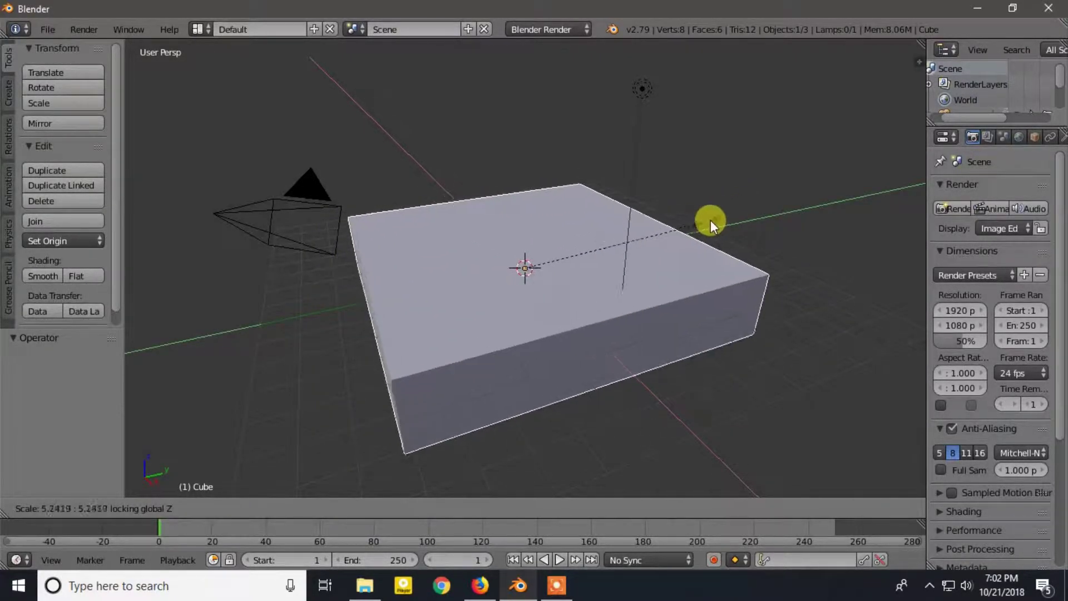
click(712, 220)
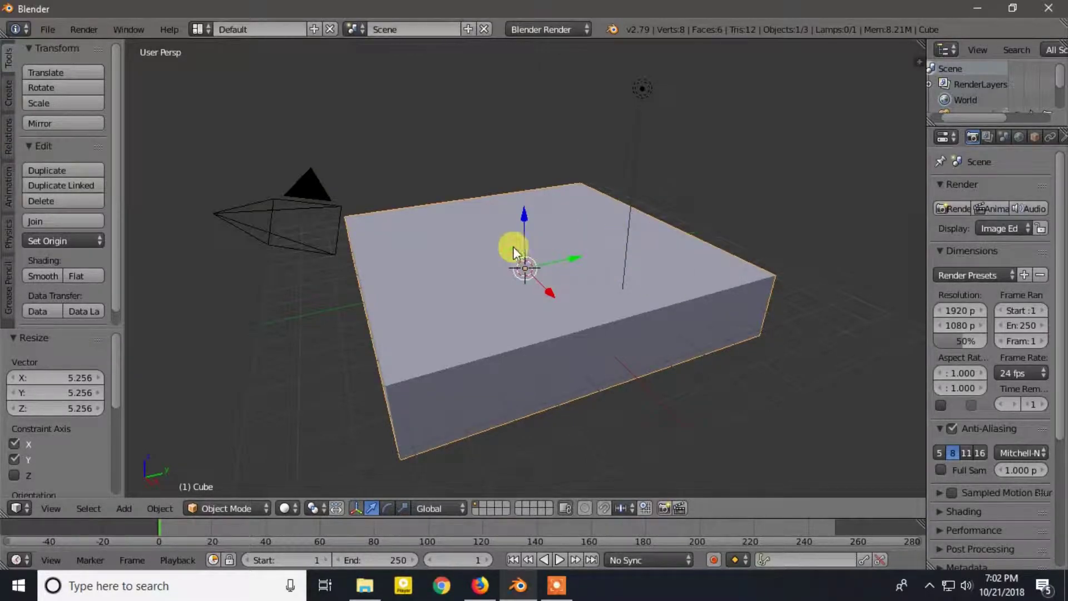
key(ctrl+z)
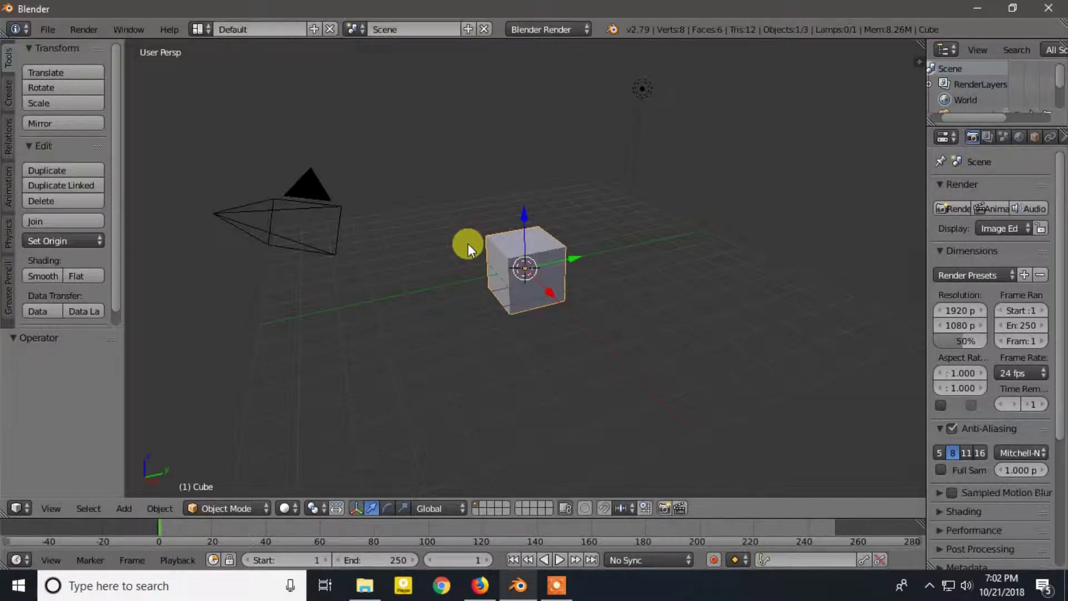
Move the cube exactly 5 units along Y with a typed y5 offset
key(g)
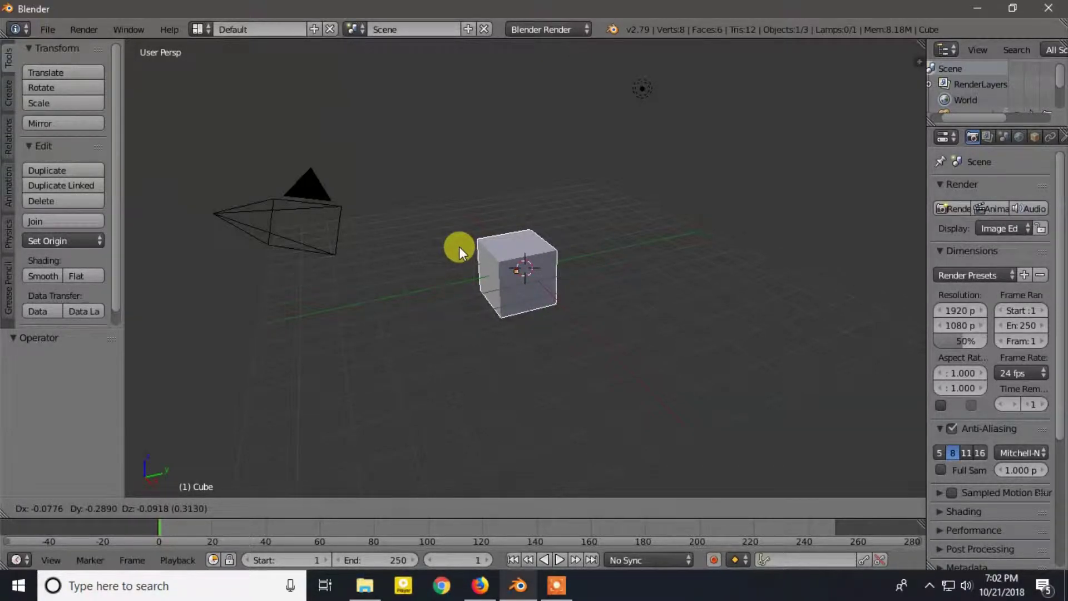
text(y)
text(5)
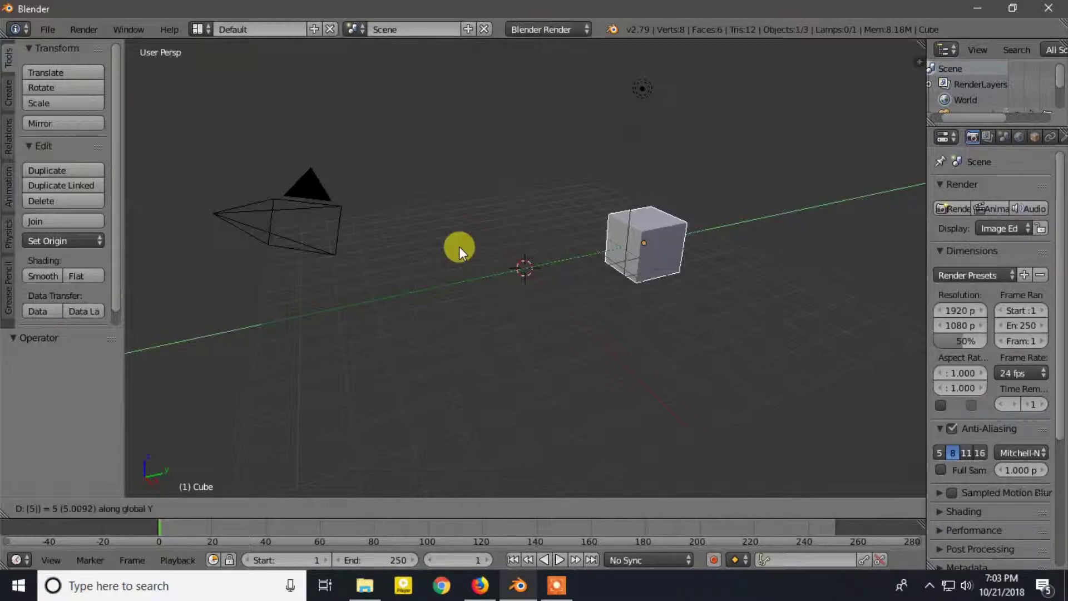
key(Return)
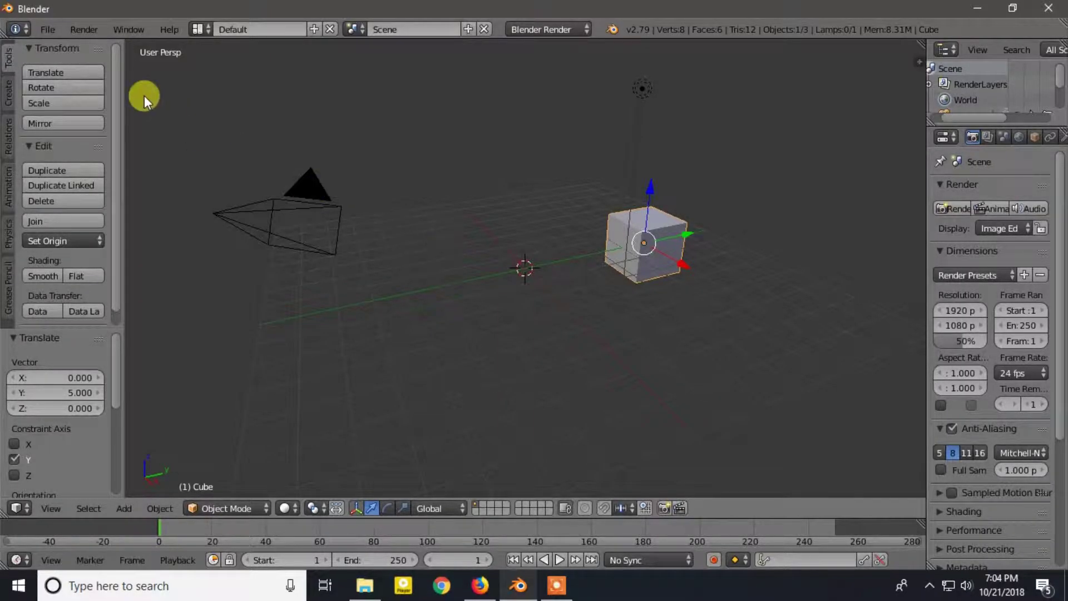
Reload the start-up file for a fresh default scene
click(58, 32)
click(65, 47)
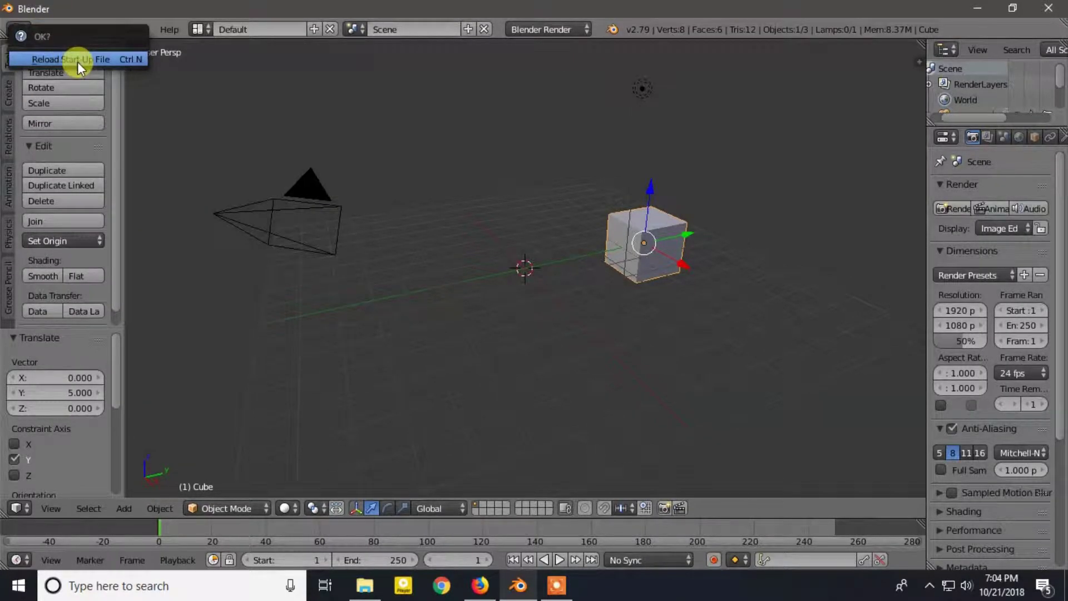
click(78, 60)
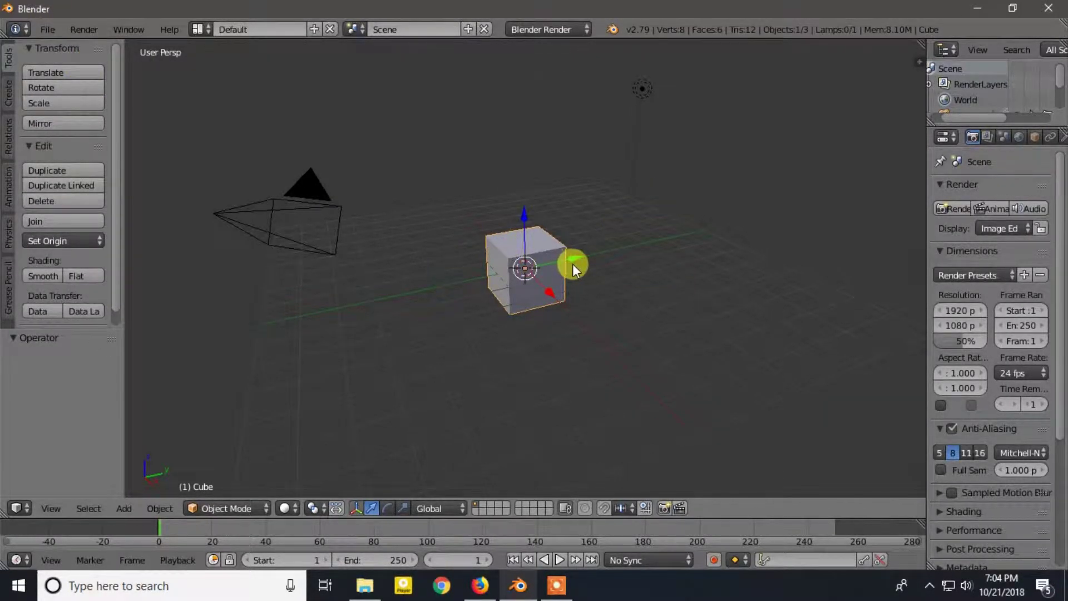
Move the cube along the Y axis
key(g)
key(y)
click(669, 255)
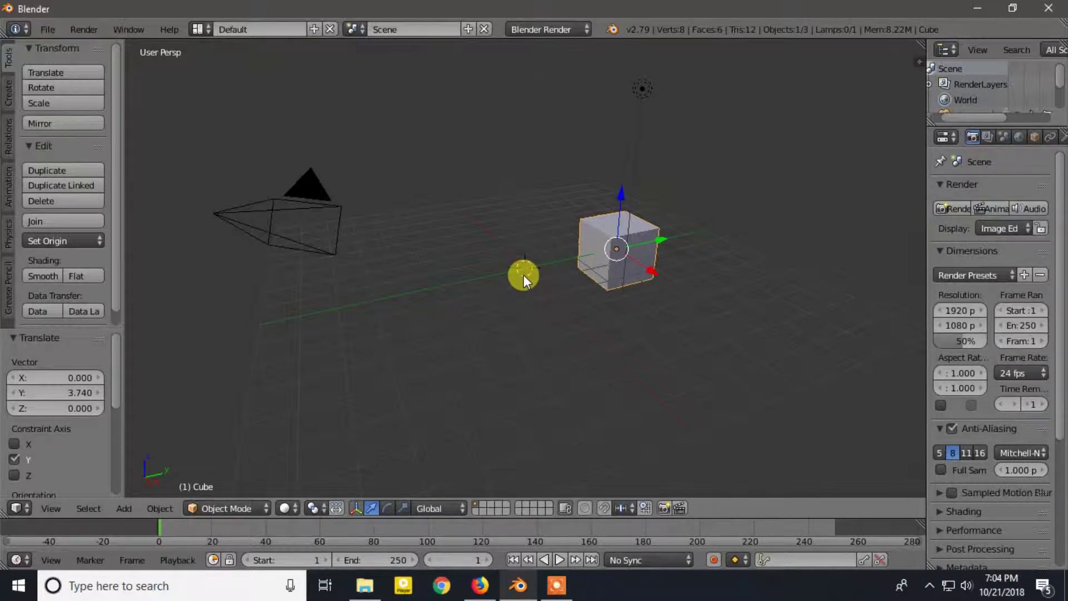
Add a torus and move it to Y -3.983, opposite the cube
key(shift+a)
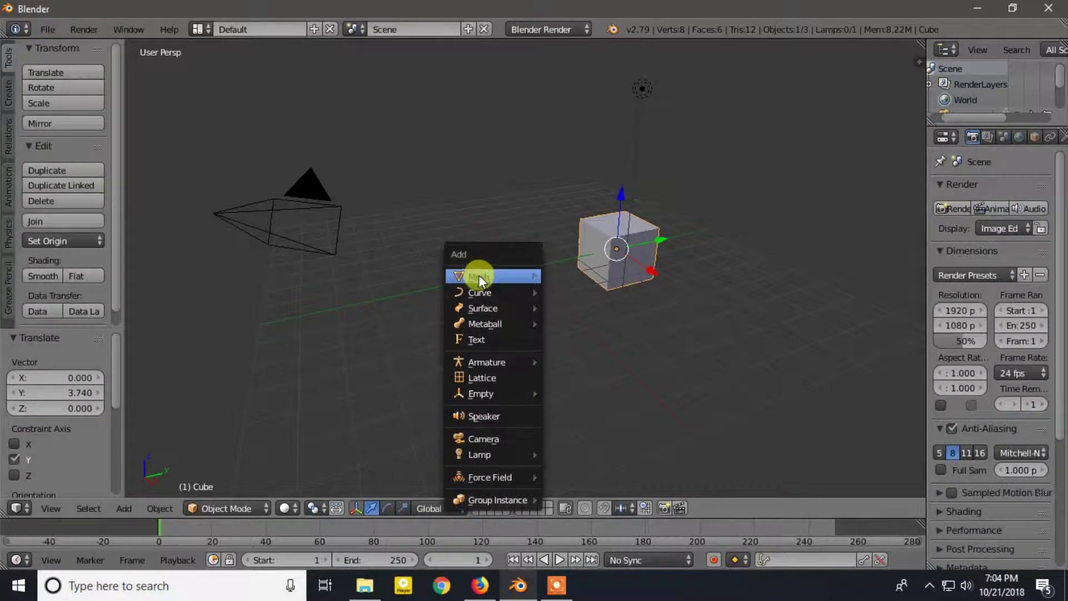
mouse_move(507, 275)
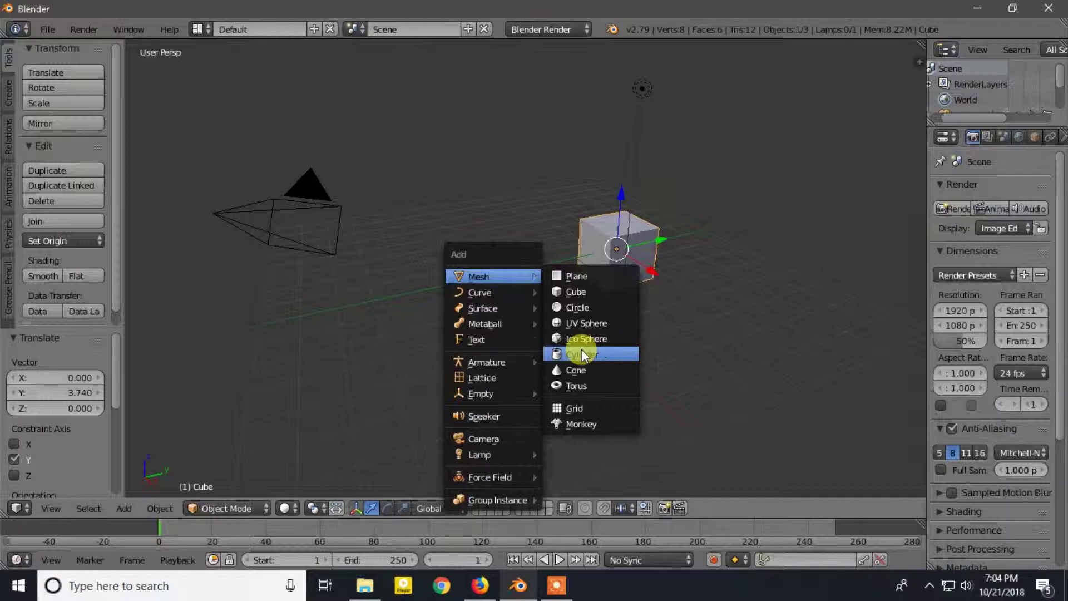
click(563, 386)
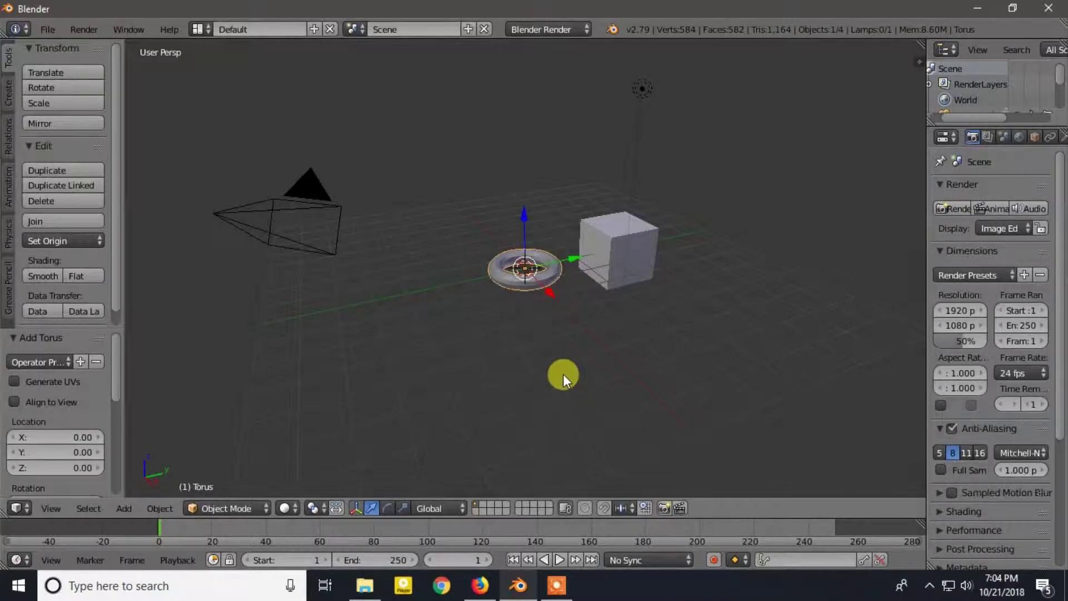
middle_drag(524, 279, 493, 280)
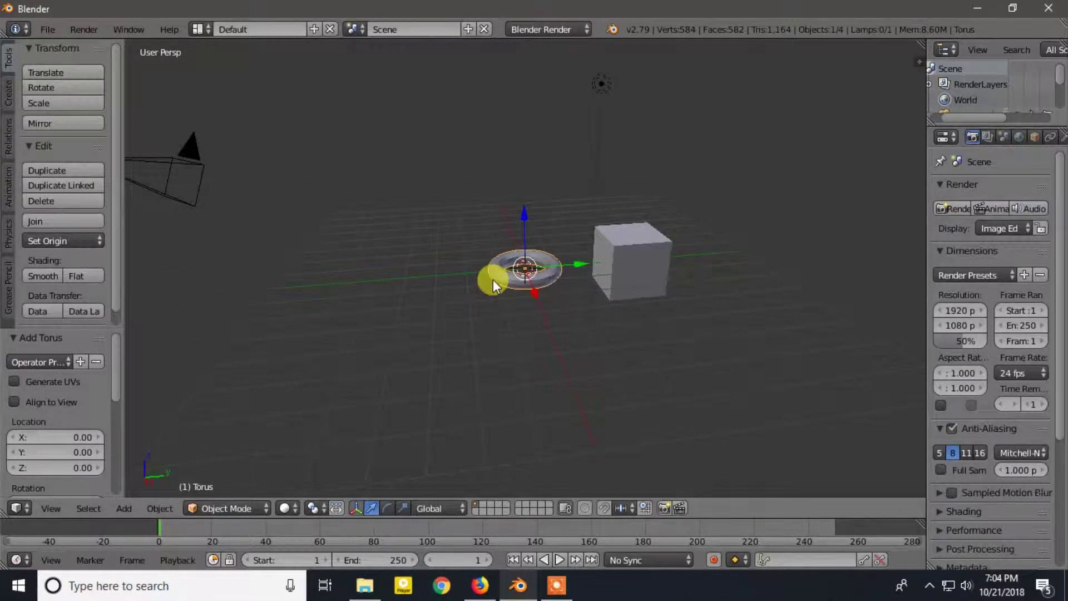
drag(580, 264, 460, 271)
Add a cone (32 vertices, radius 1, depth 2) at the centre and zoom in
key(shift+a)
mouse_move(521, 260)
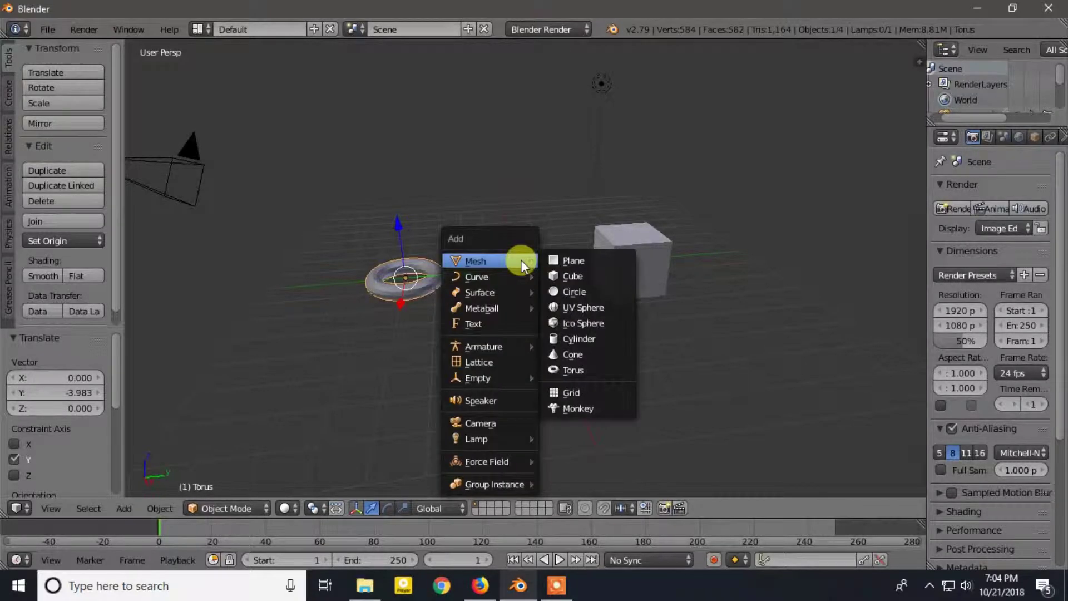
click(556, 356)
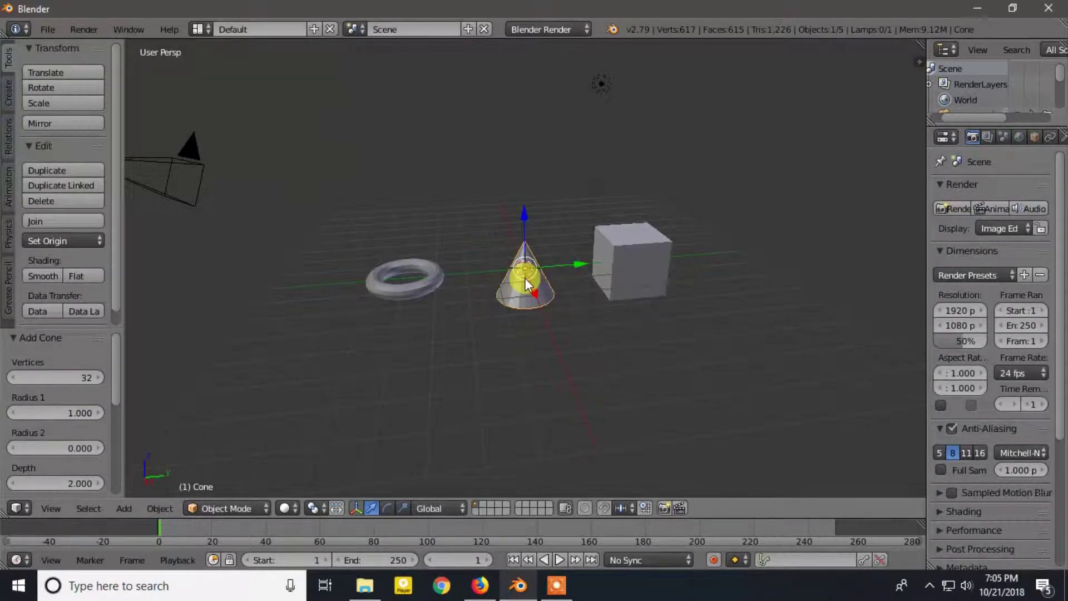
scroll(524, 276, up, 5)
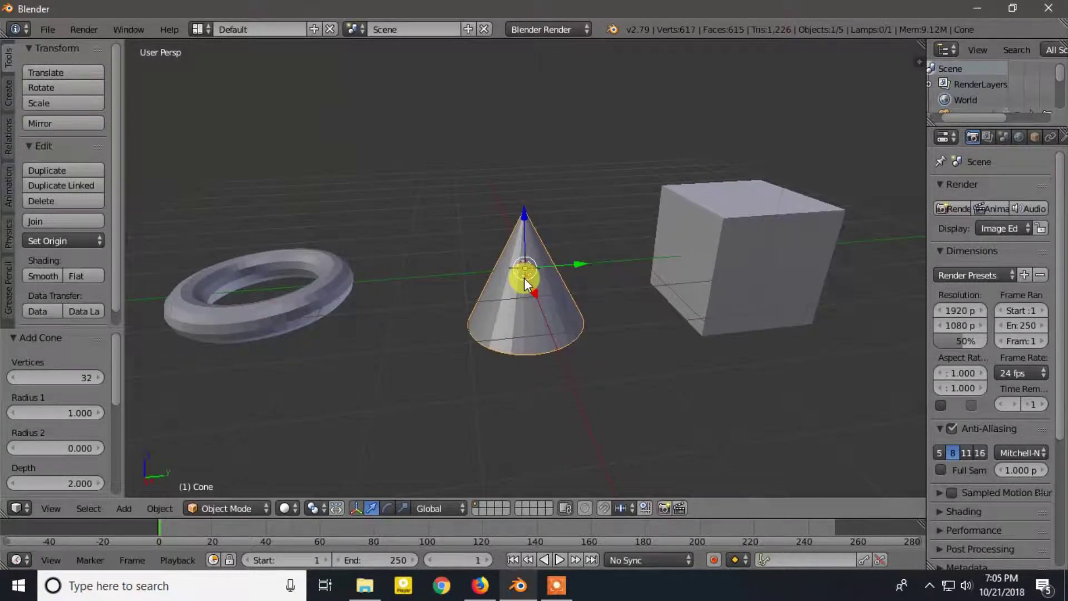
scroll(542, 211, up, 1)
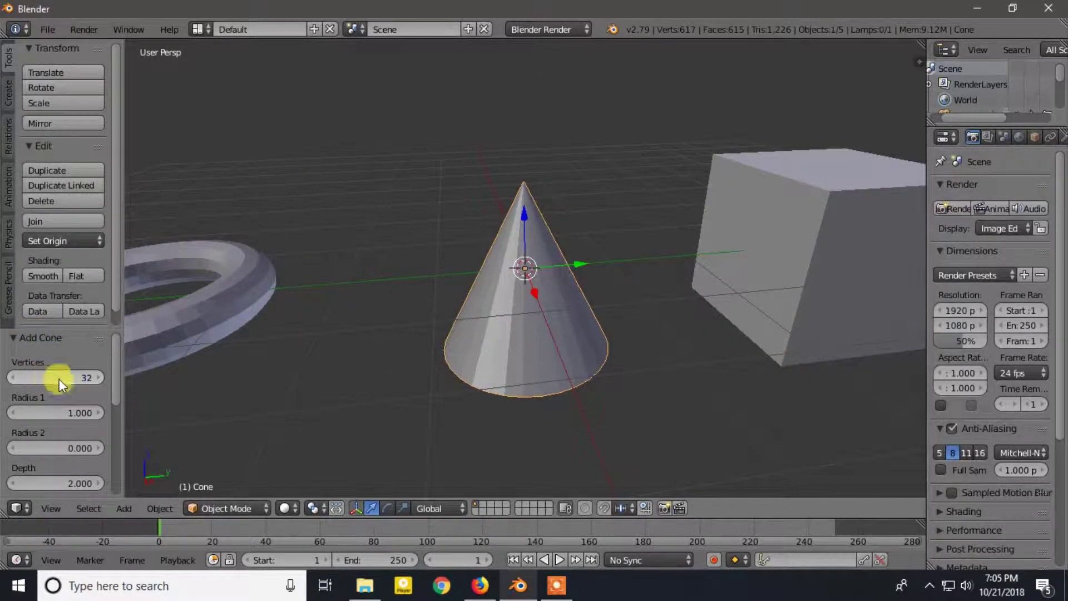
Give the cone 11 vertices, radii 1.330 and 0.360, and depth 1.420
drag(87, 379, 102, 421)
drag(40, 444, 50, 478)
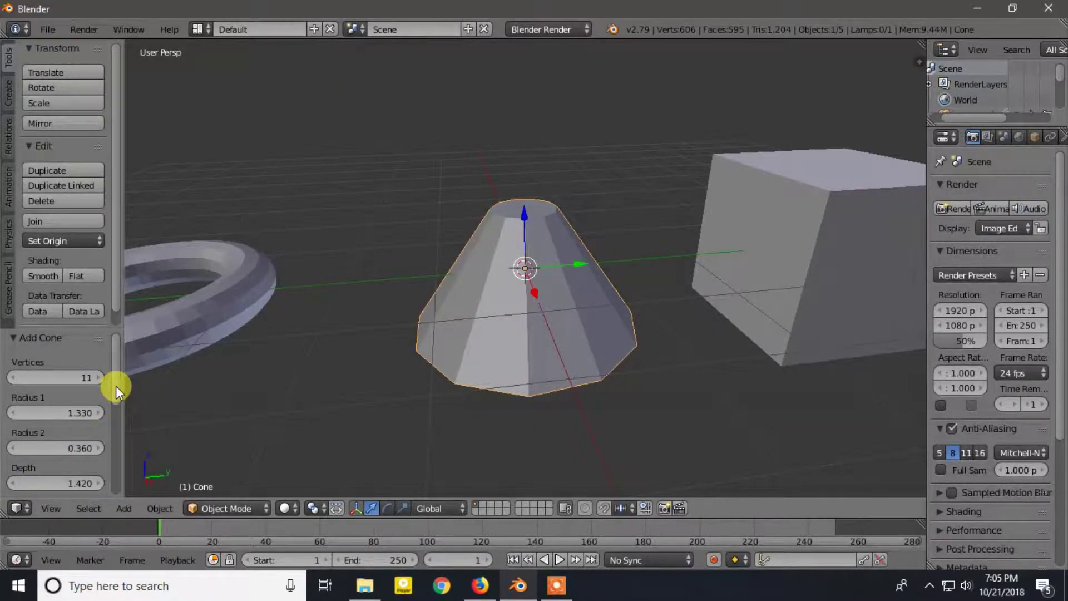
drag(116, 386, 113, 348)
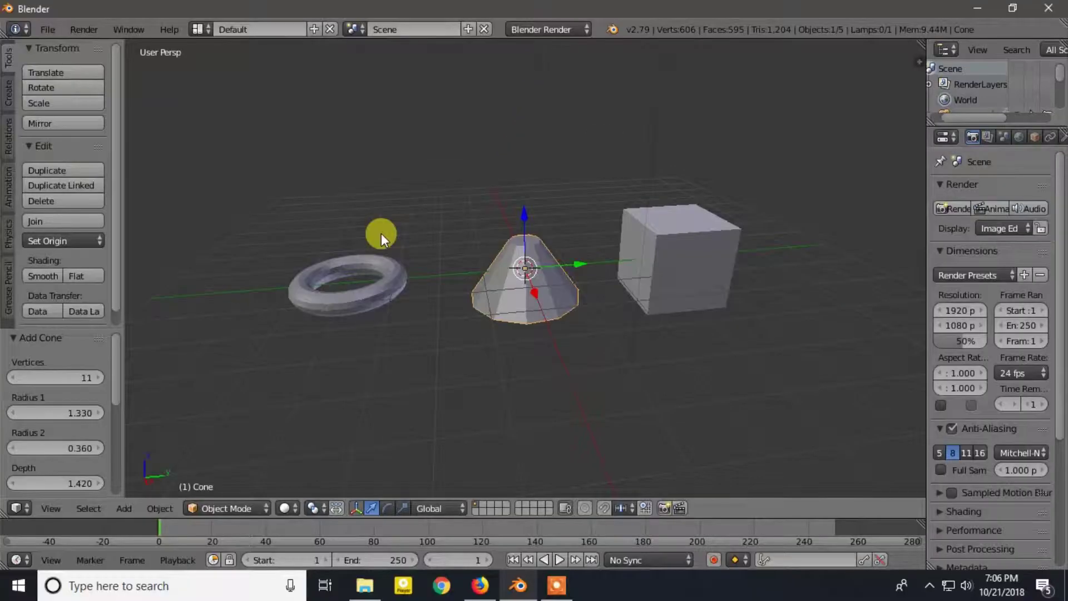
Reload the start-up file, leaving only the default cube, camera and lamp
click(54, 30)
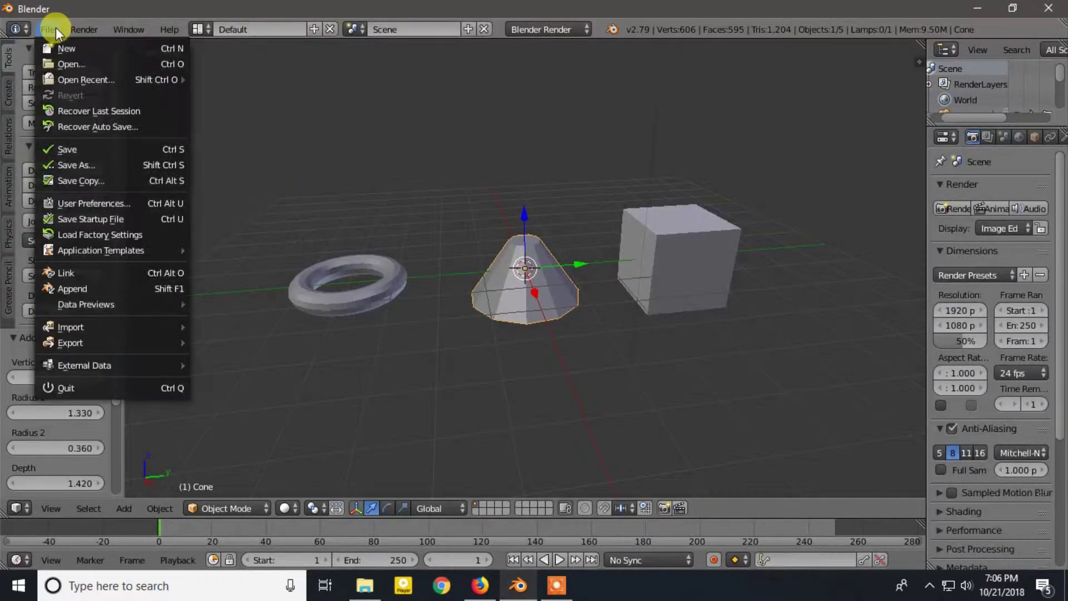
click(58, 45)
click(71, 58)
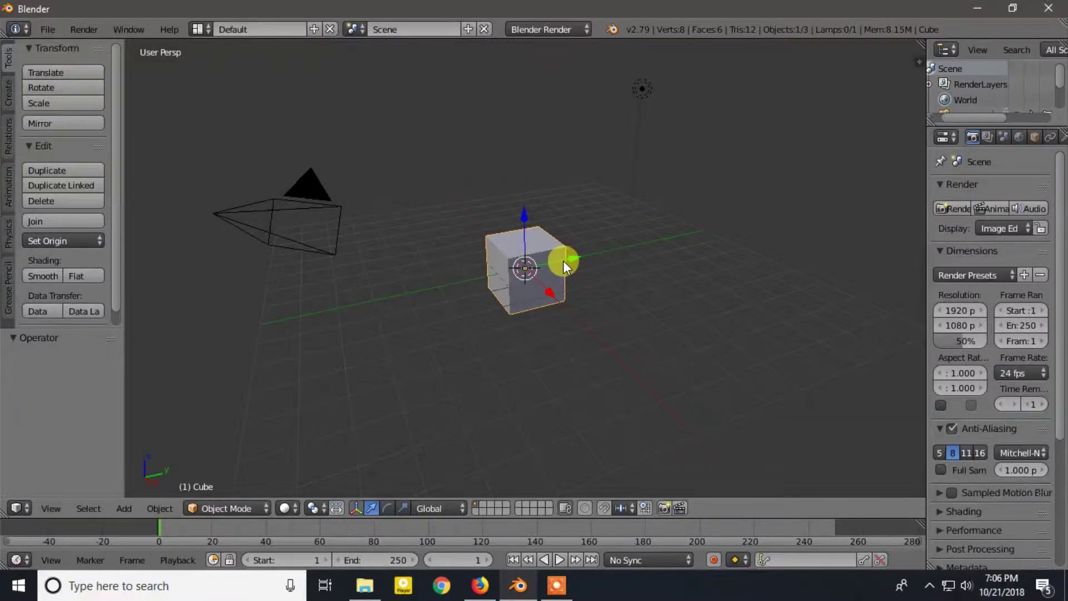
key(shift+a)
mouse_move(563, 260)
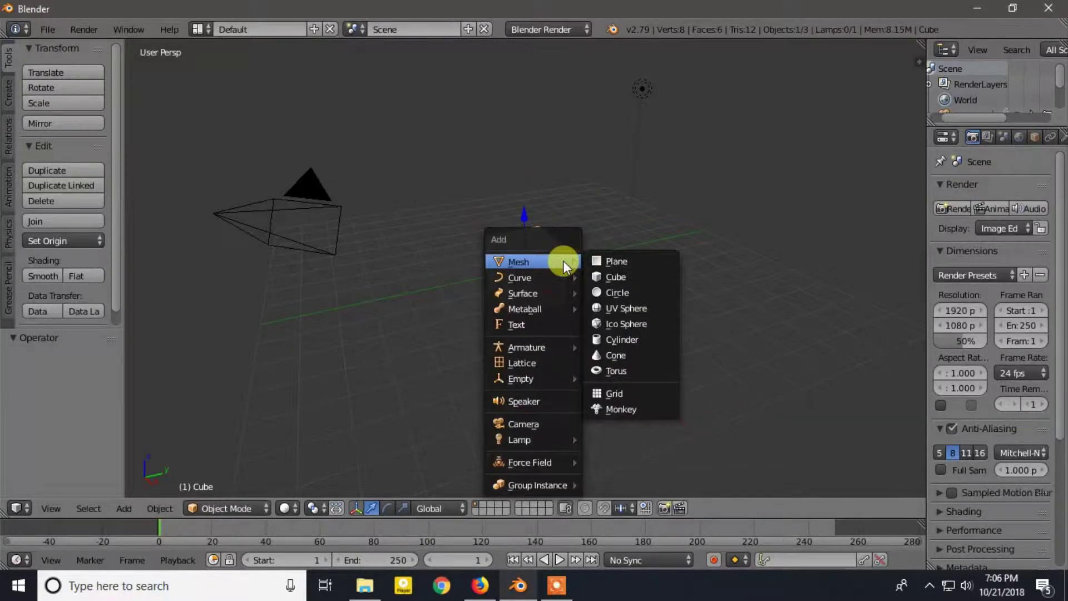
Add a cylinder and raise it 2 units along Z
click(609, 344)
scroll(533, 219, up, 3)
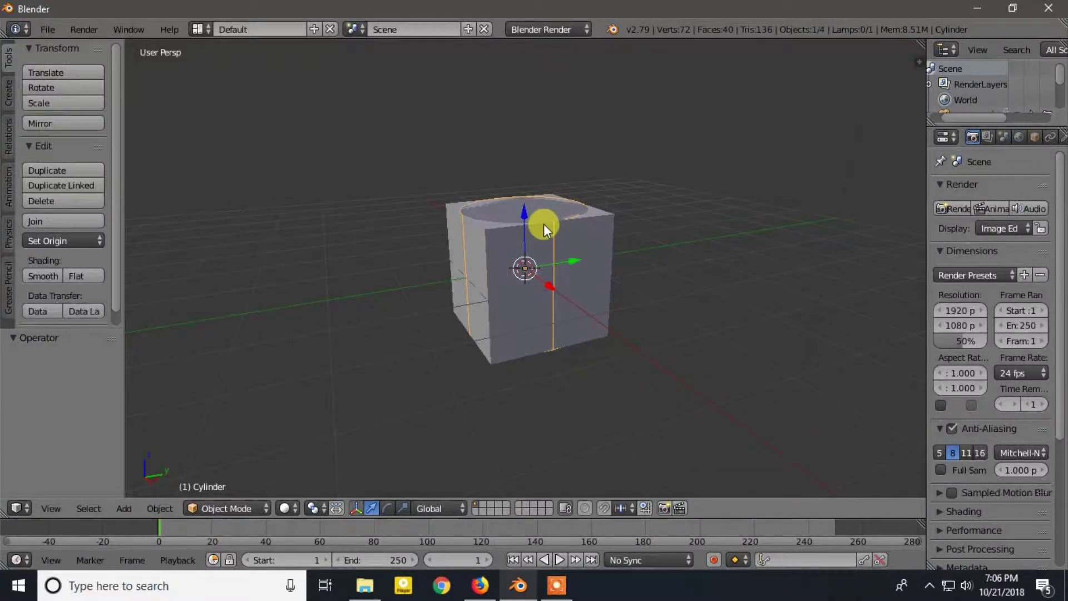
key(g)
text(z)
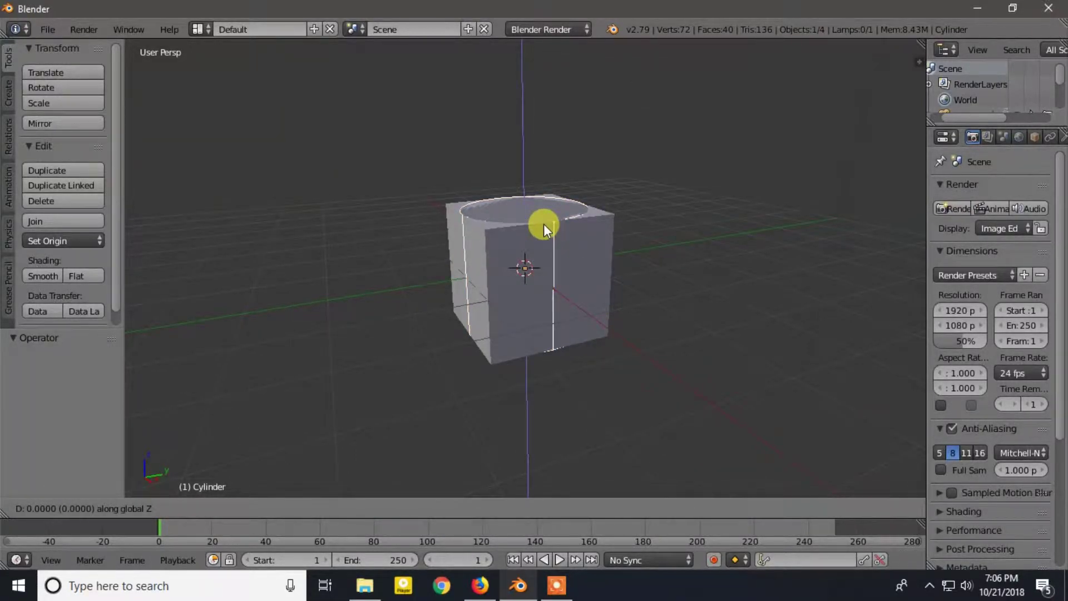
text(2)
key(Return)
Add a torus and raise it to Z 3.005 atop the cylinder
key(shift+a)
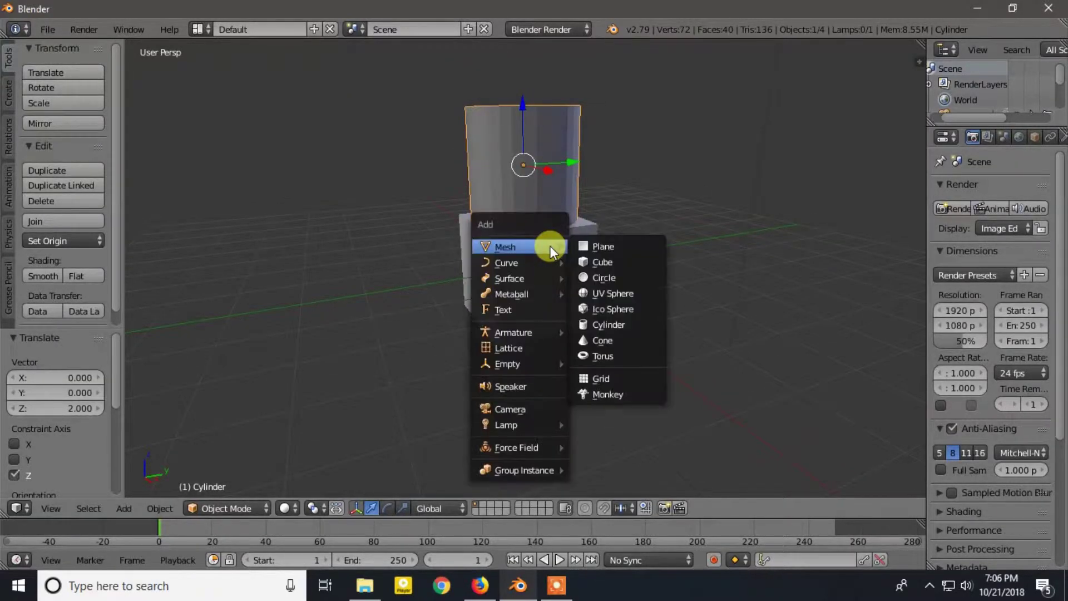
click(588, 355)
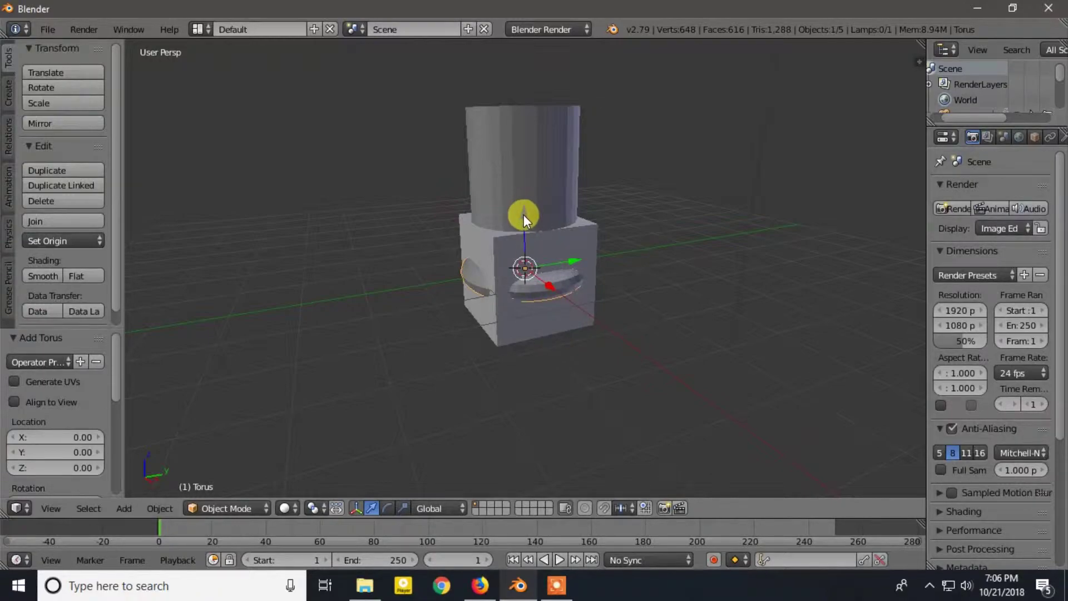
drag(524, 214, 525, 53)
middle_drag(629, 128, 513, 196)
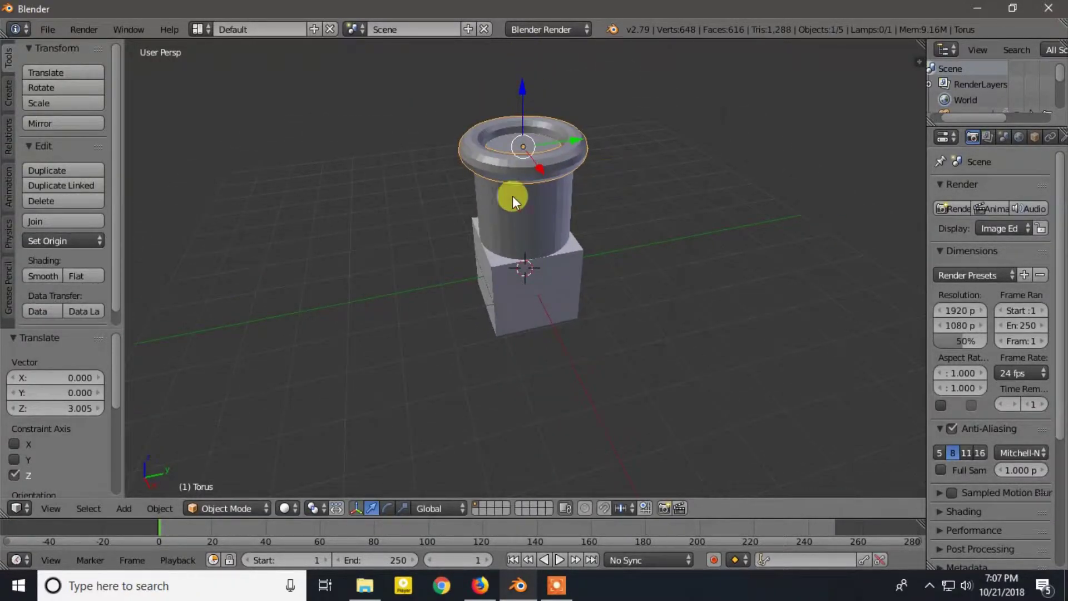
Slim the cylinder to 0.868 in width and depth only
right_click(513, 196)
key(s)
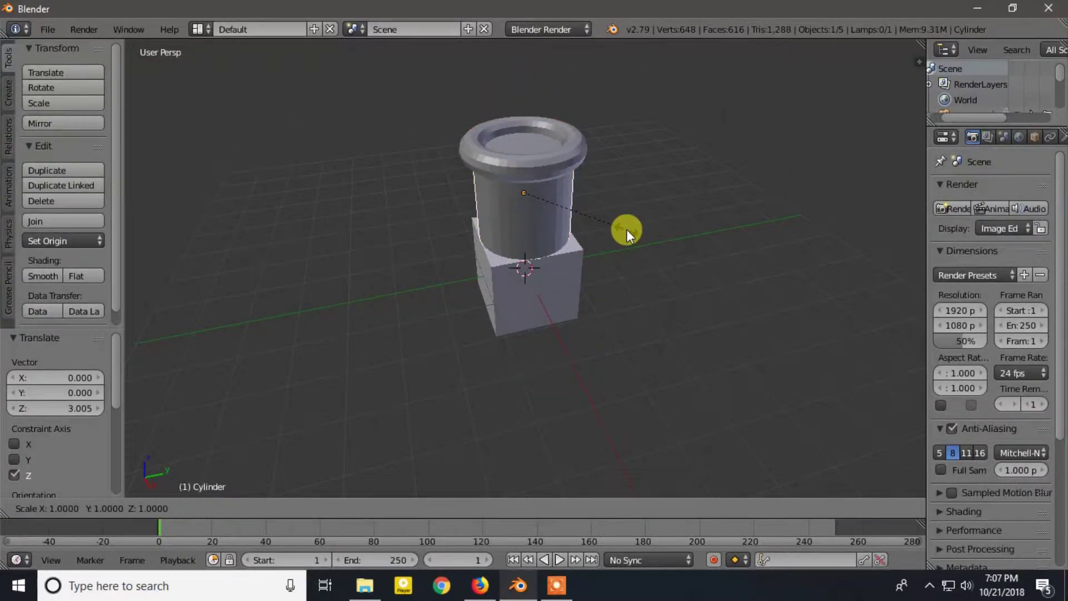
key(shift+z)
click(591, 204)
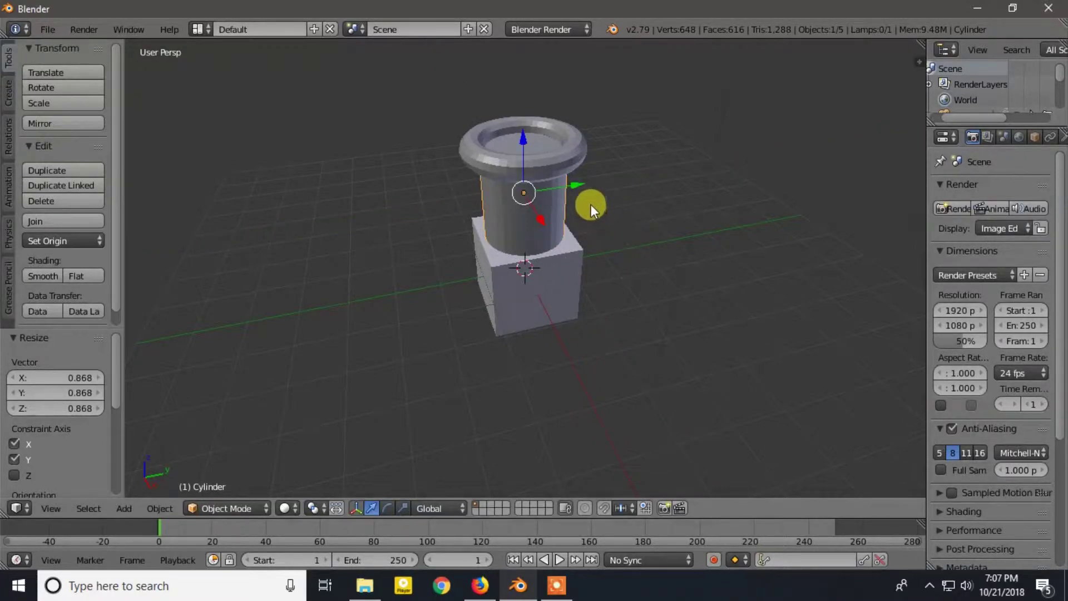
Add a cone and raise it to Z 4.137 above the torus
key(shift+a)
mouse_move(646, 236)
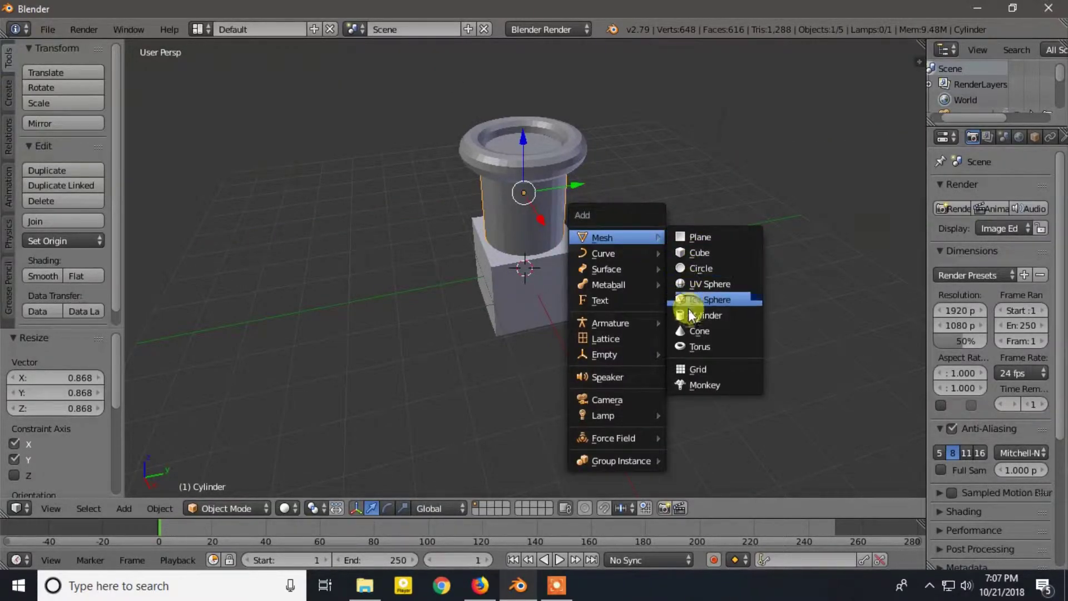
click(686, 332)
key(g)
key(z)
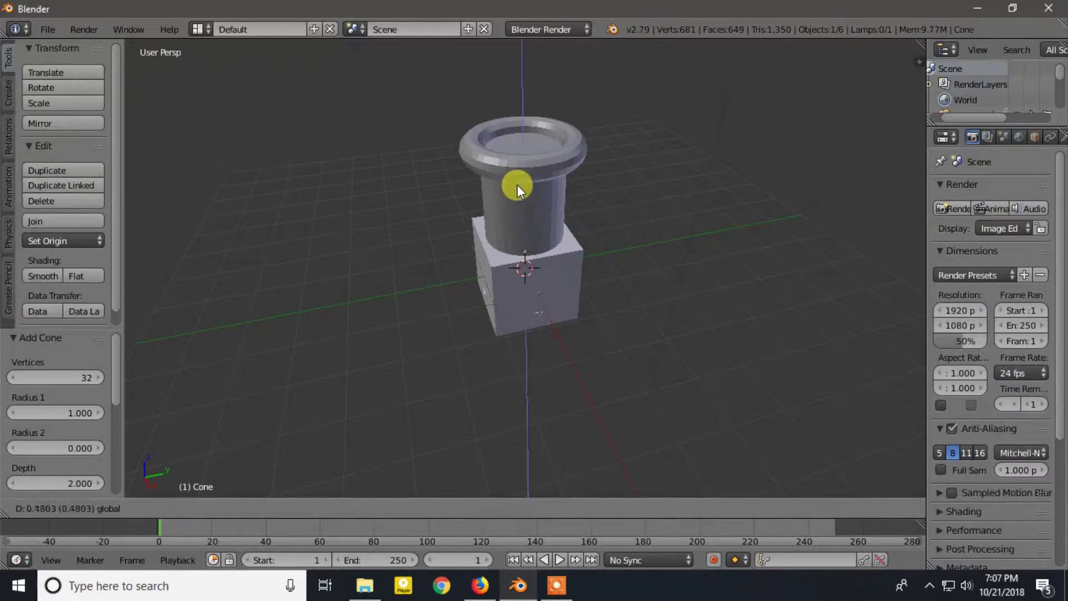
click(526, 495)
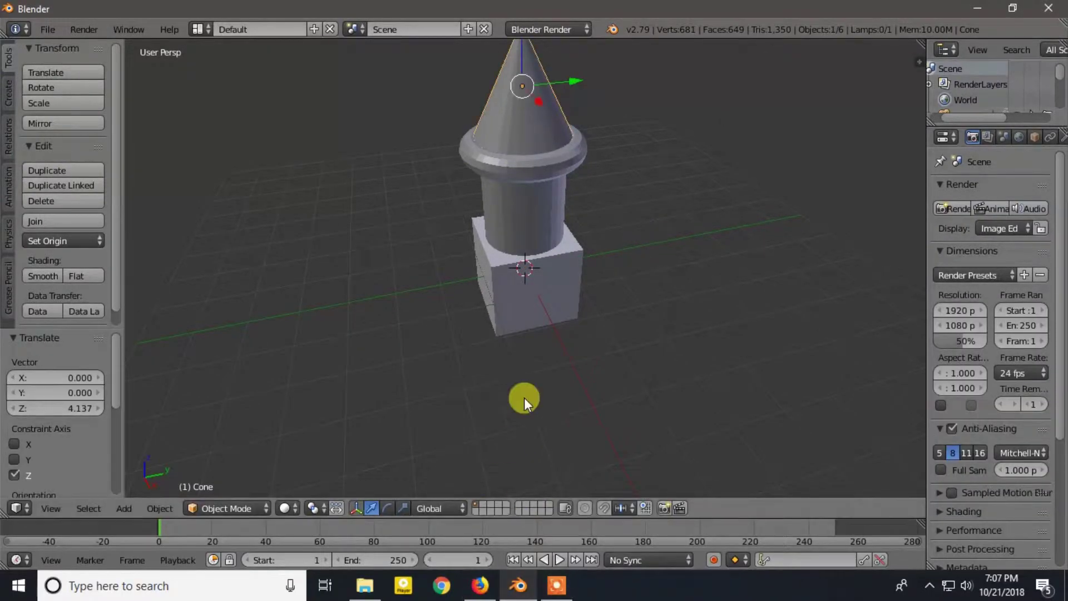
scroll(526, 329, down, 1)
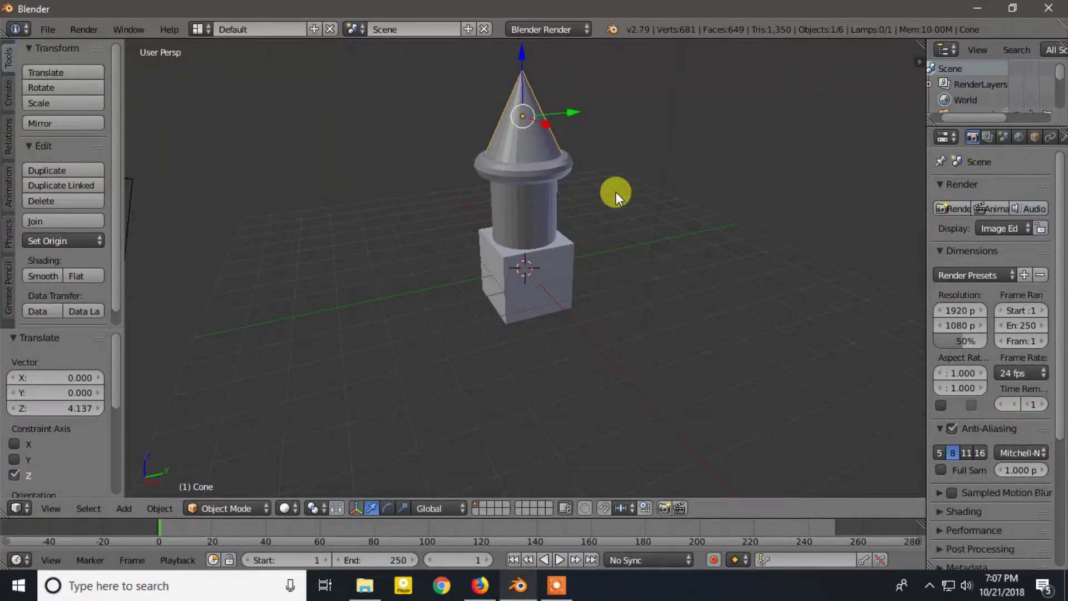
Split the viewport into two resized views showing the temple
middle_drag(616, 203, 573, 221)
drag(919, 60, 460, 98)
drag(452, 44, 453, 318)
Split into four panes and show the temple from the Left in one
drag(918, 56, 907, 308)
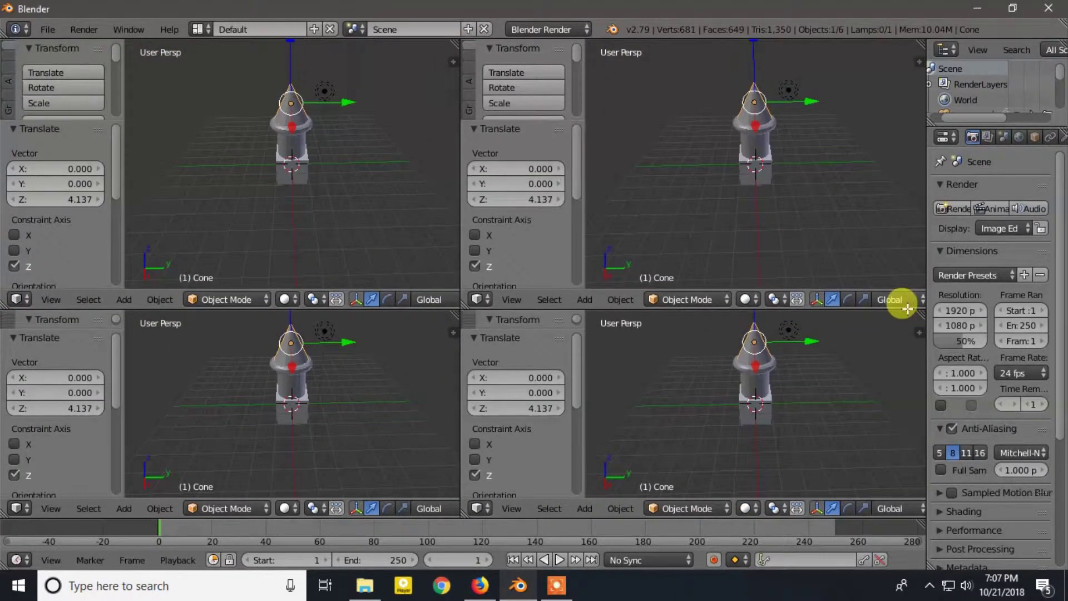
click(50, 508)
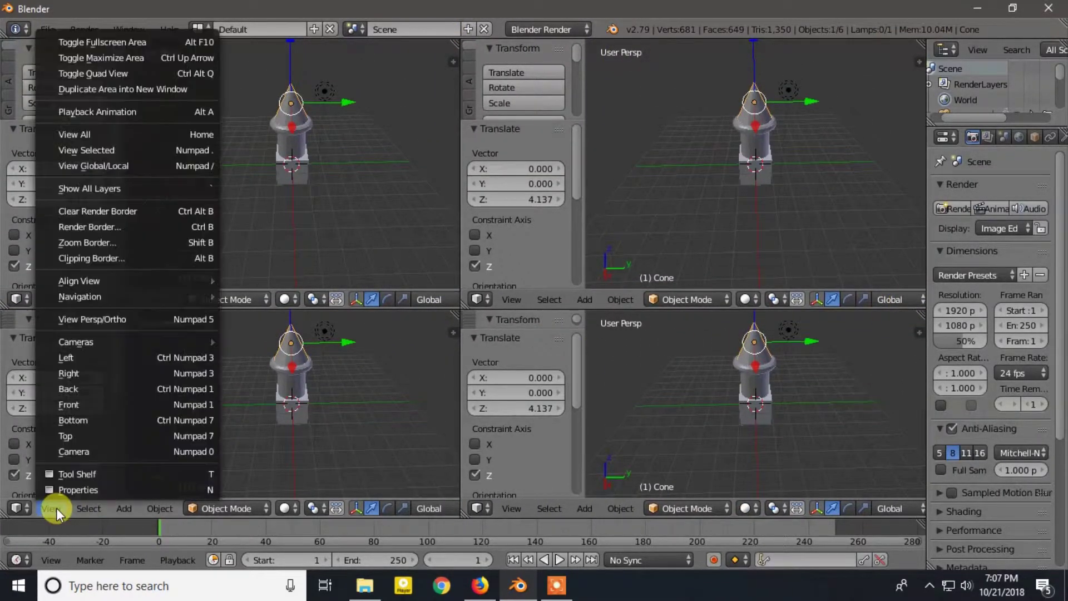
click(104, 358)
Make two other panes orthographic, one looking down from the Top
click(511, 508)
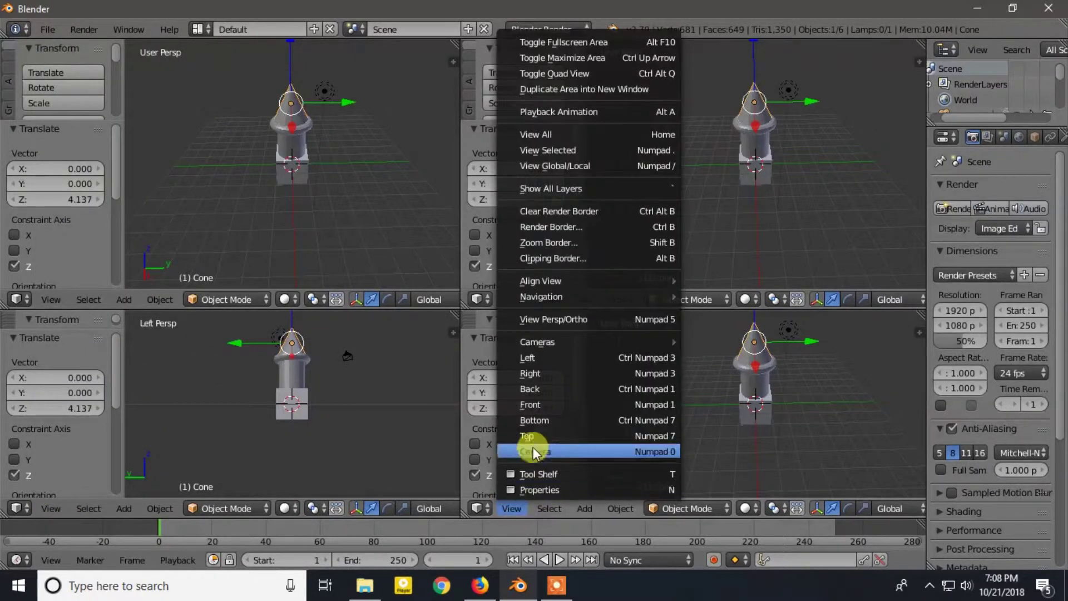
click(577, 319)
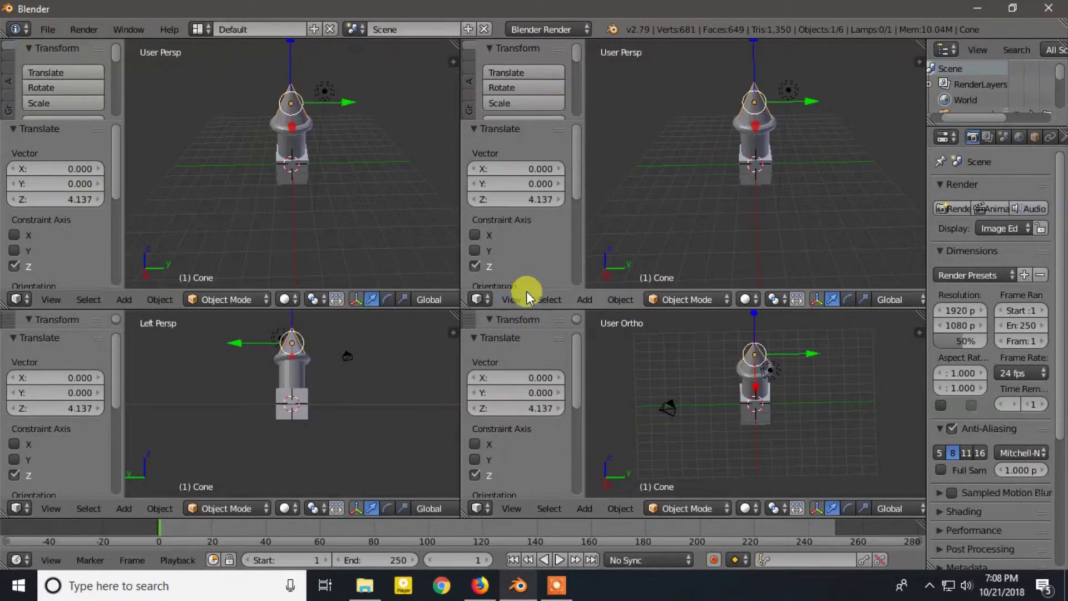
click(514, 300)
click(561, 109)
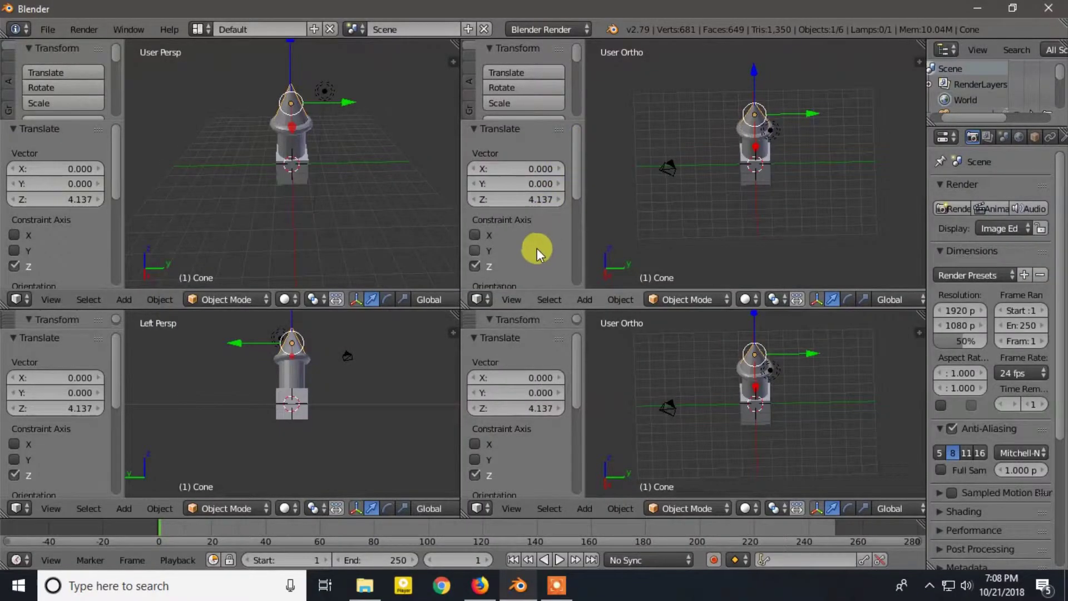
click(513, 300)
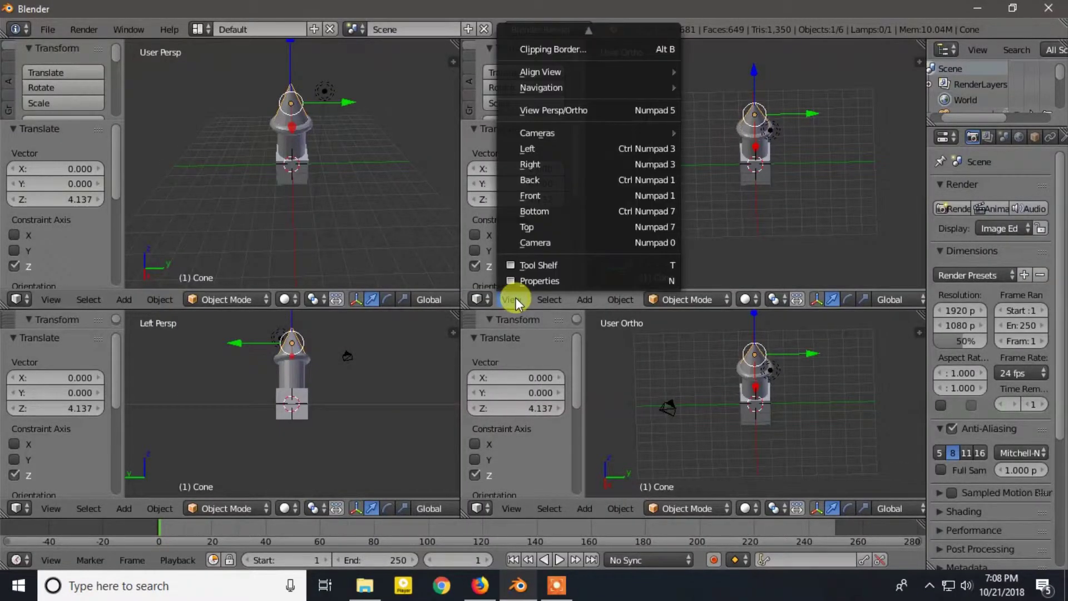
click(527, 223)
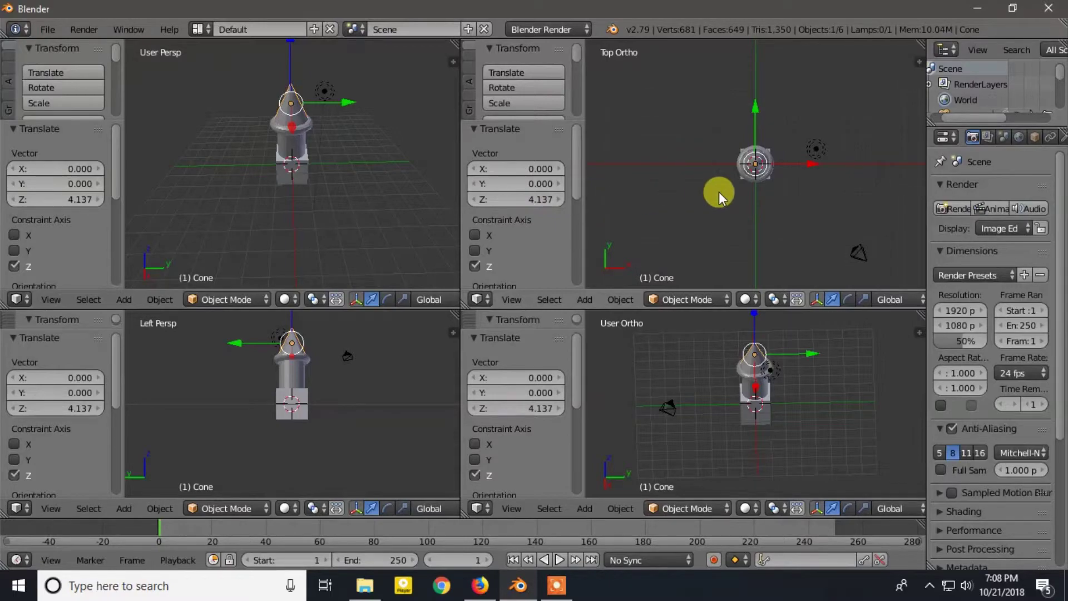